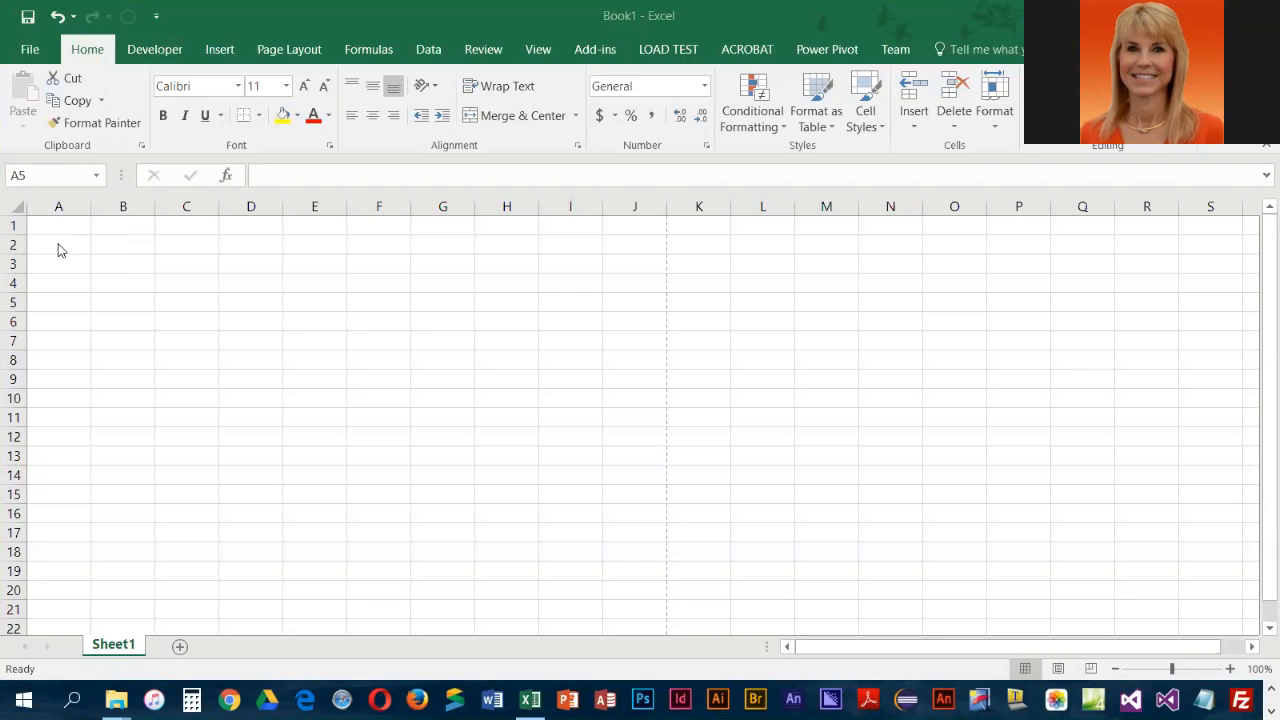
Enter the column headings Employee, Location and Benefits in cells A2, B2 and C2
left_click(75, 225)
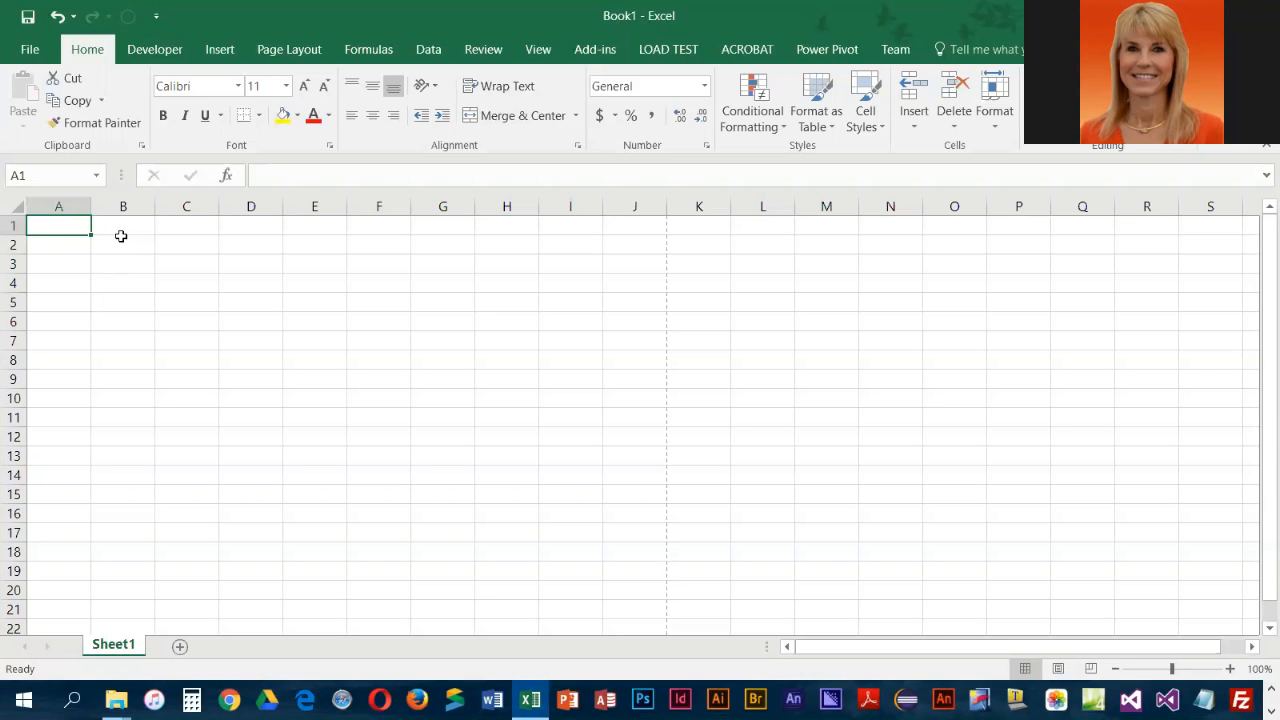
key("Down")
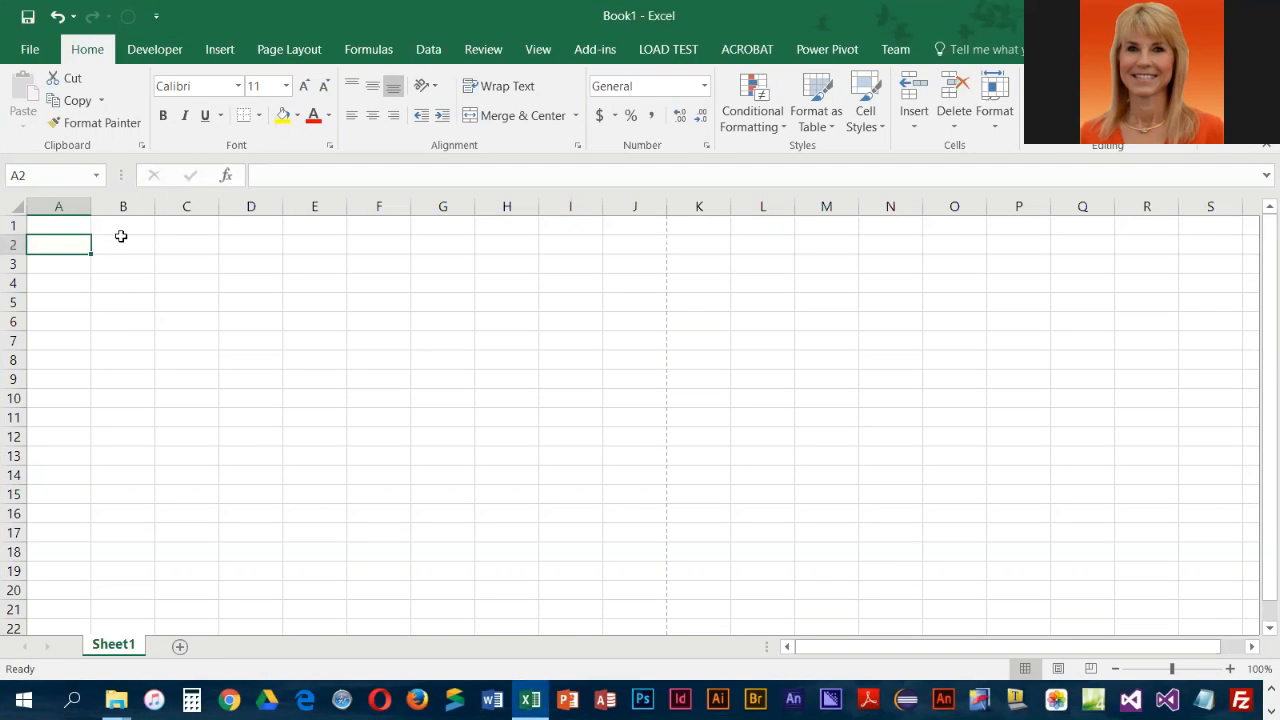
type("Em")
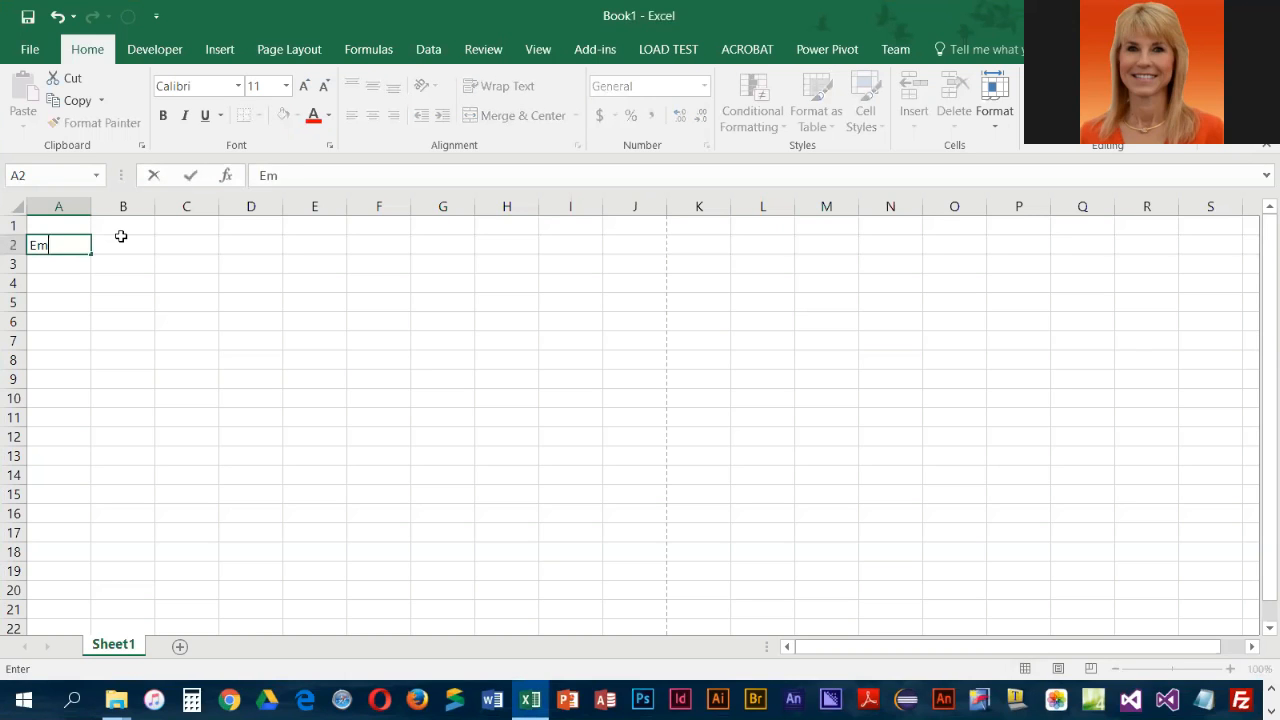
type("ployee")
left_click(121, 238)
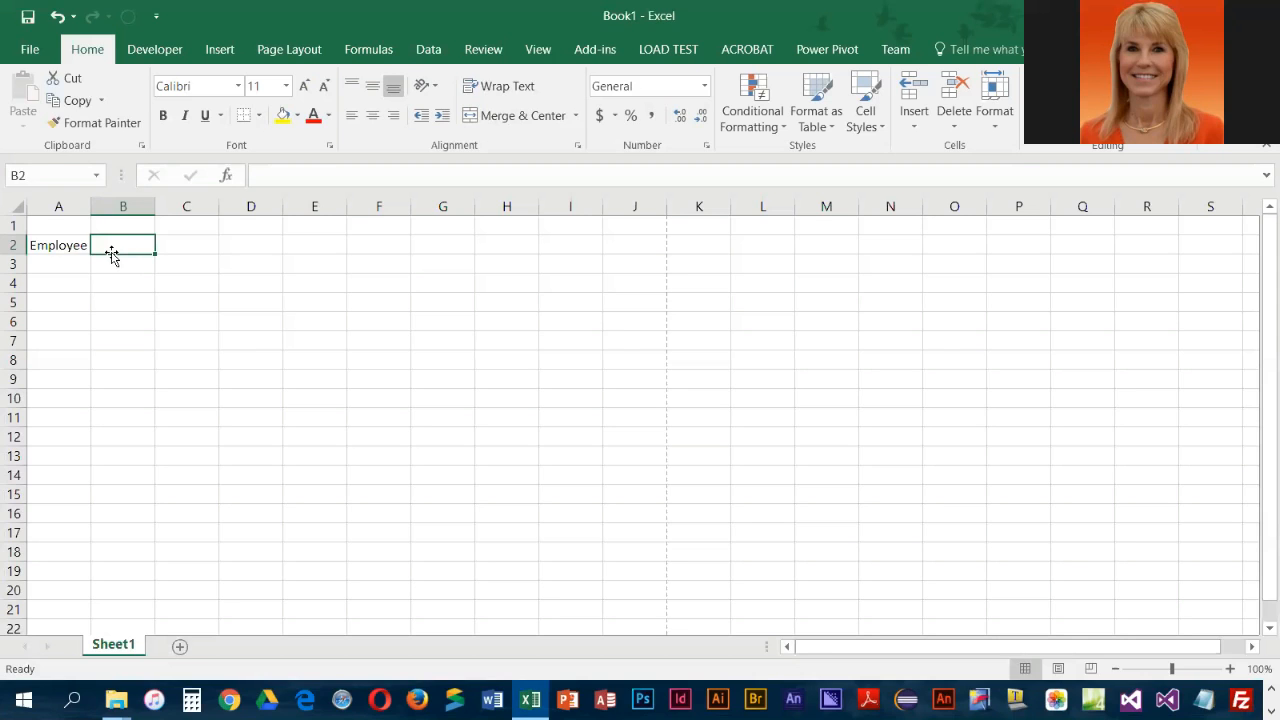
type("Location")
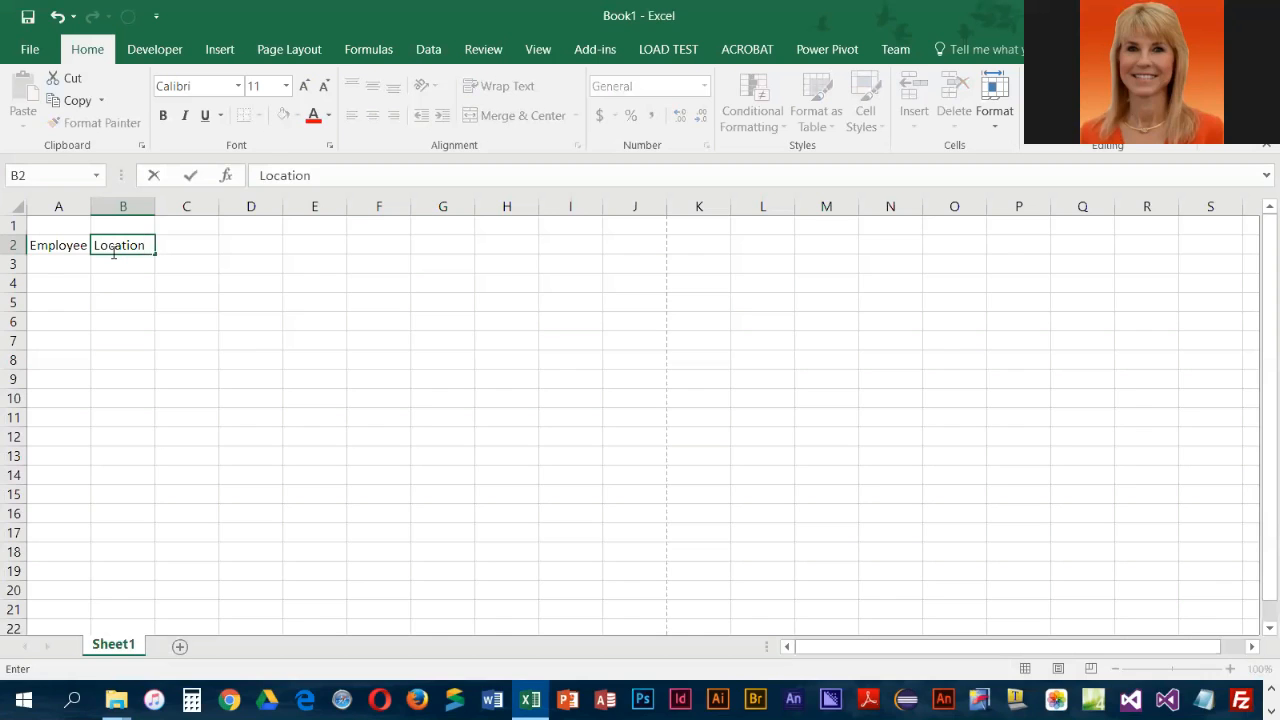
key("Tab")
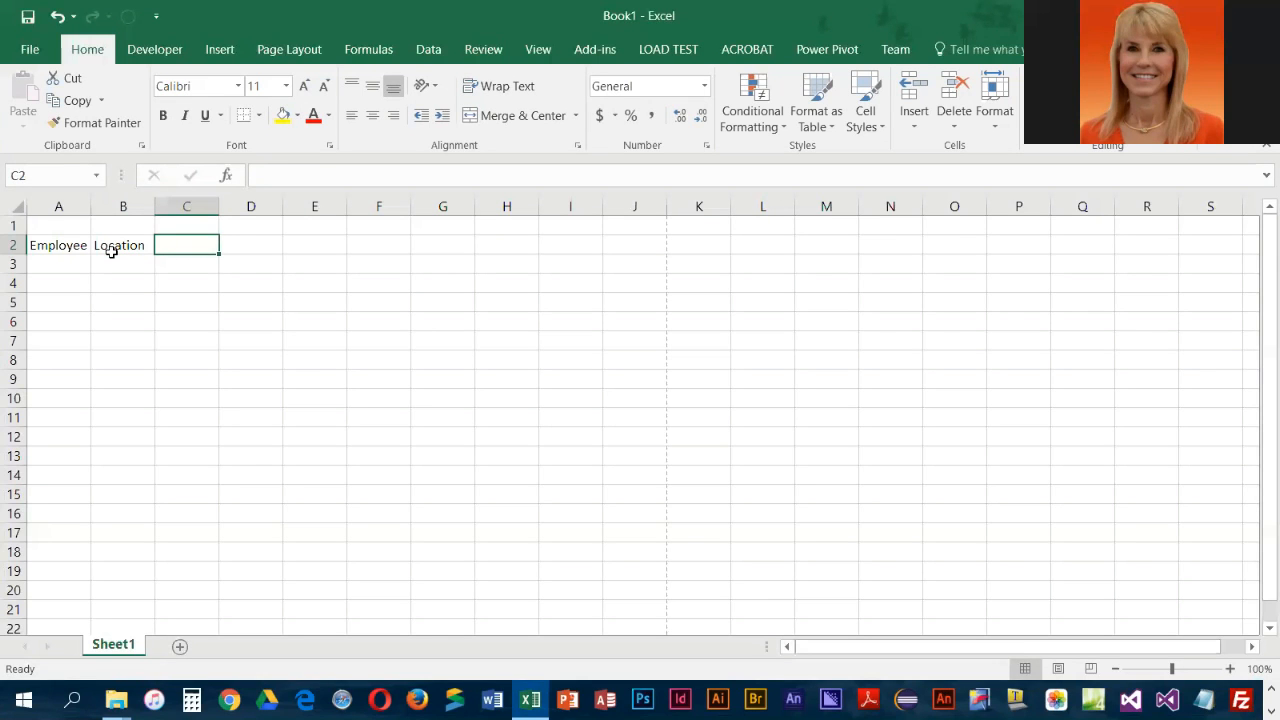
type("Benefits")
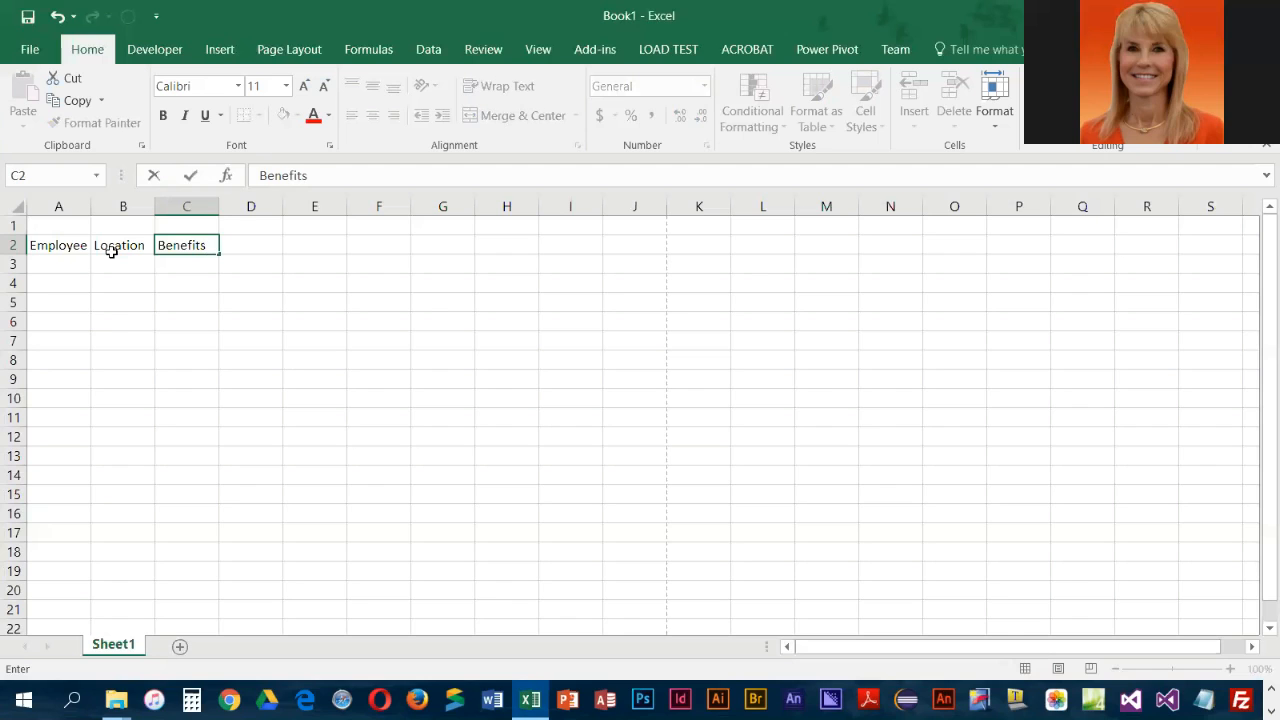
key("Return")
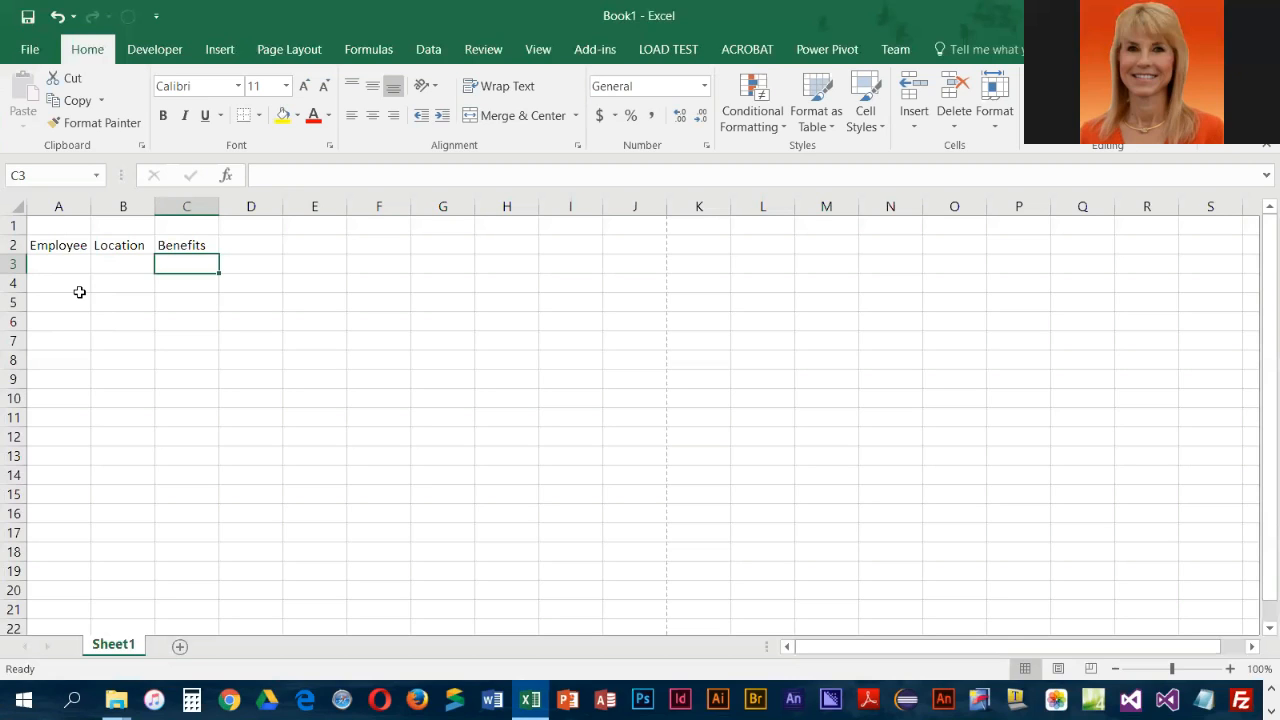
Fill cells A3 through A8 under the Employee heading with the six employees' last names, one per row
key("Left")
key("Left")
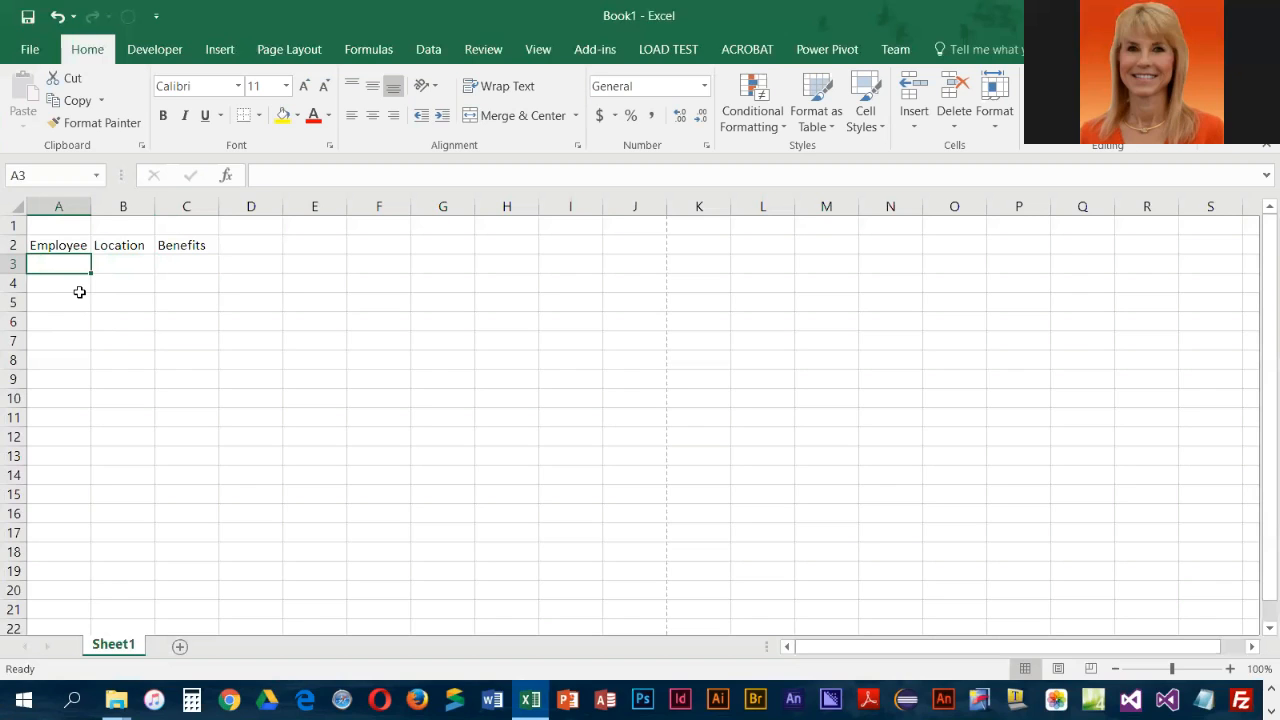
type("Avery")
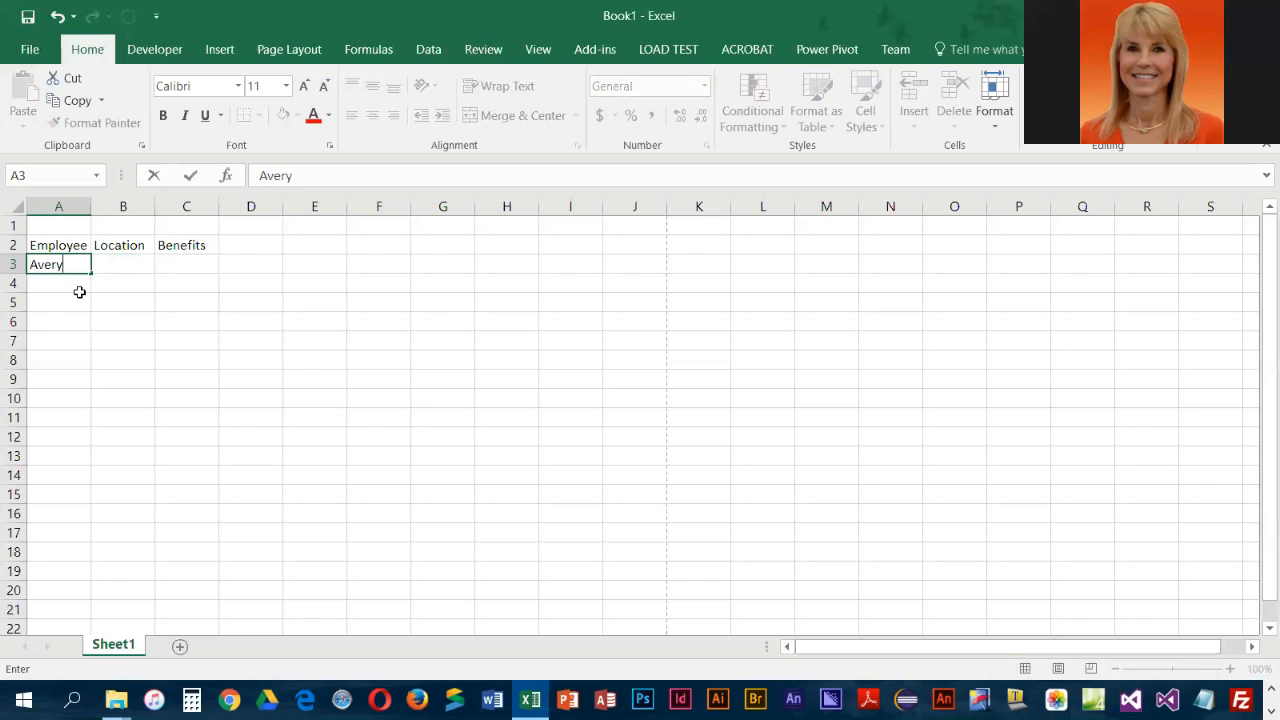
key("Return")
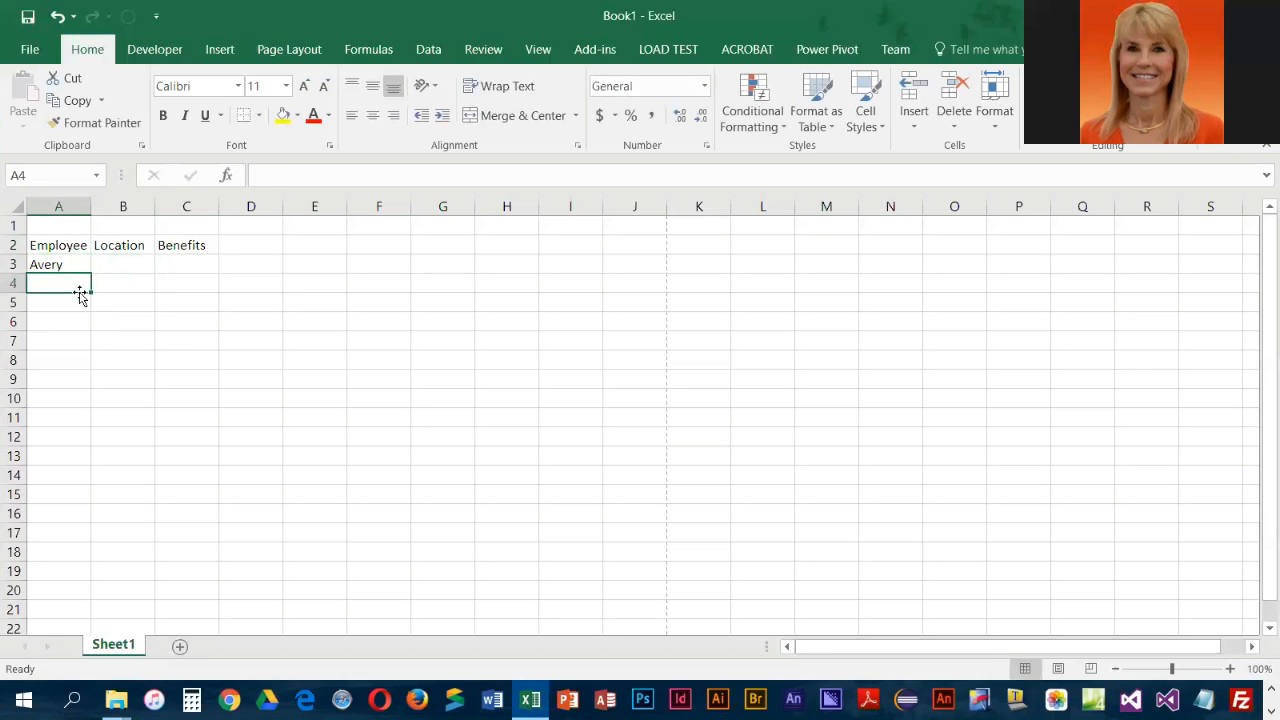
type("Connors")
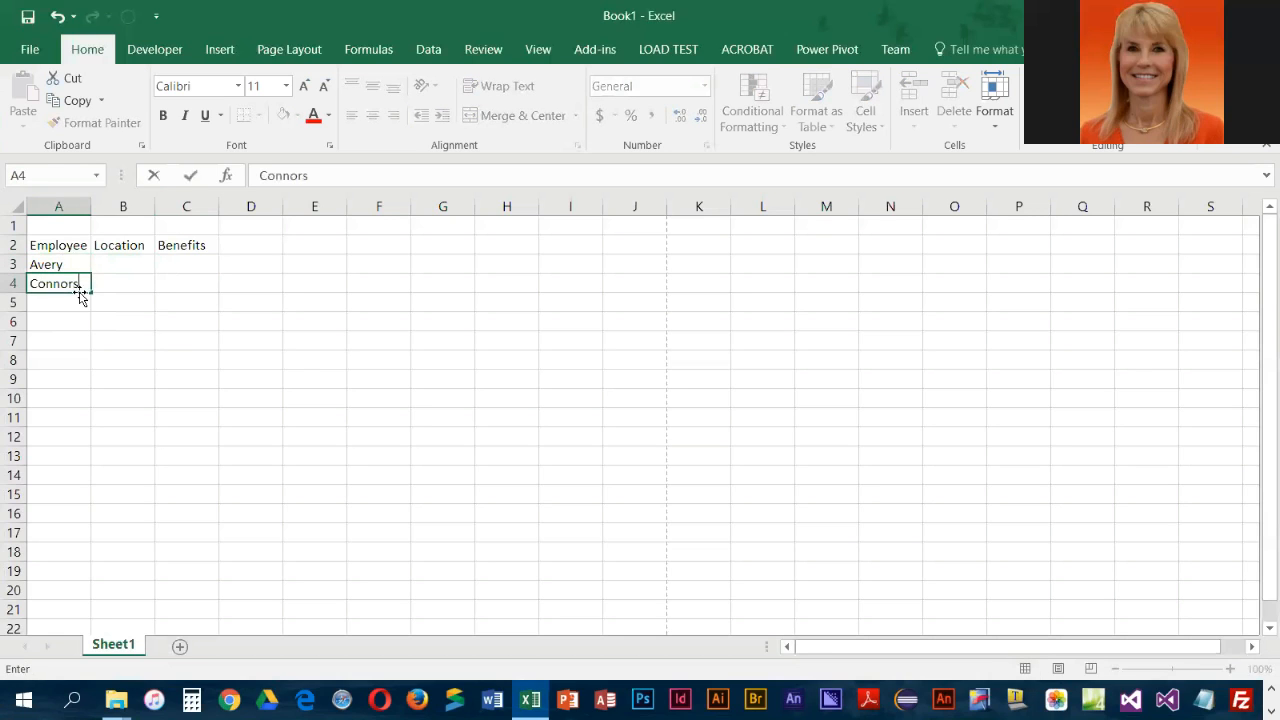
key("Return")
type("Estrada")
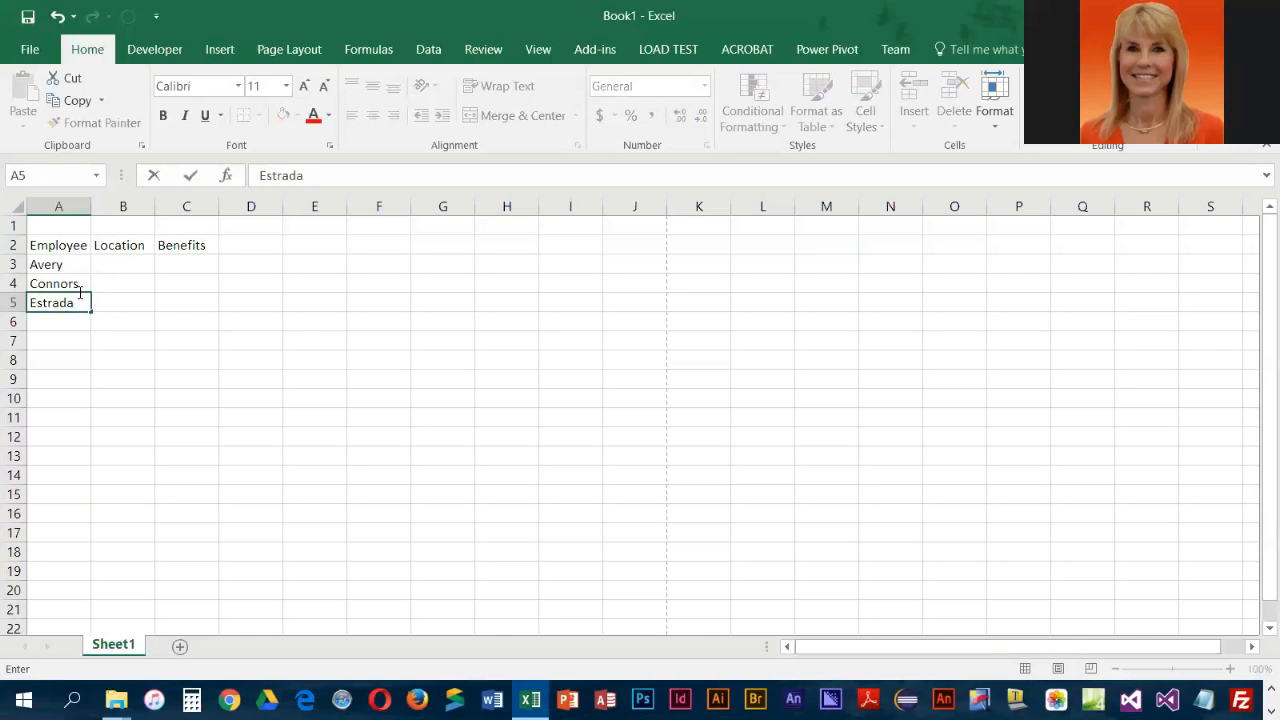
key("Return")
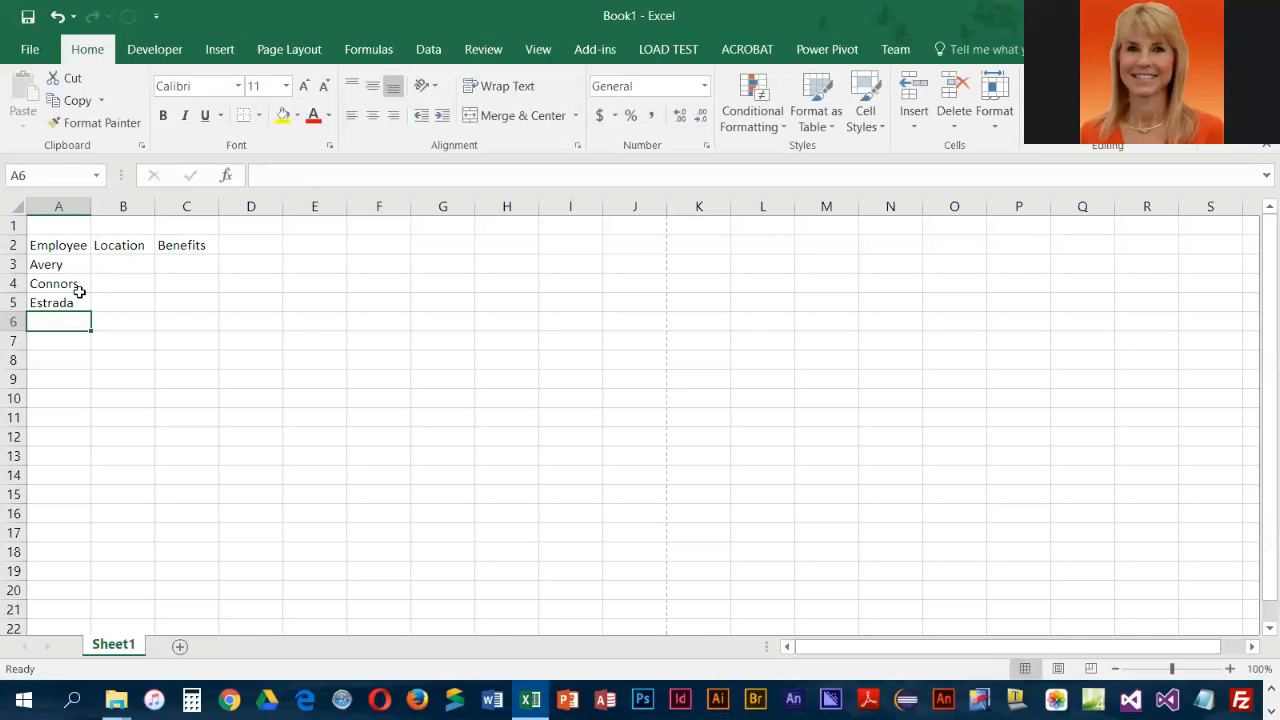
type("Juergens")
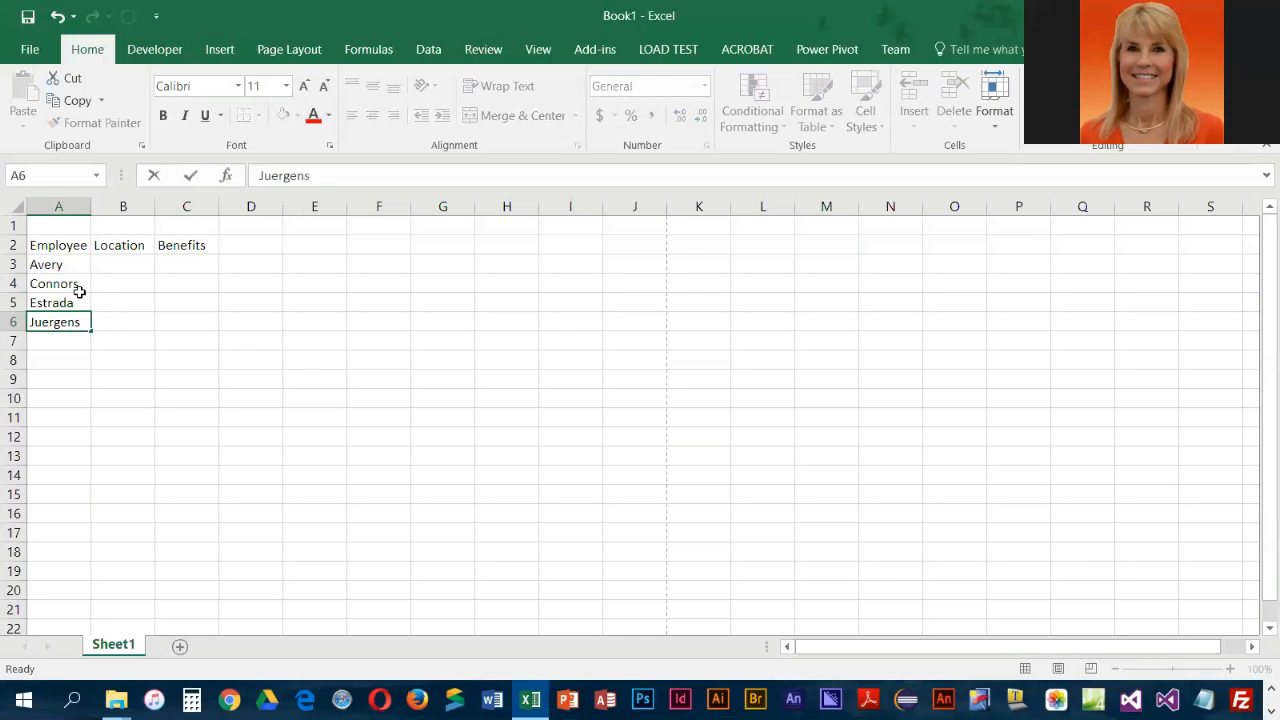
key("Return")
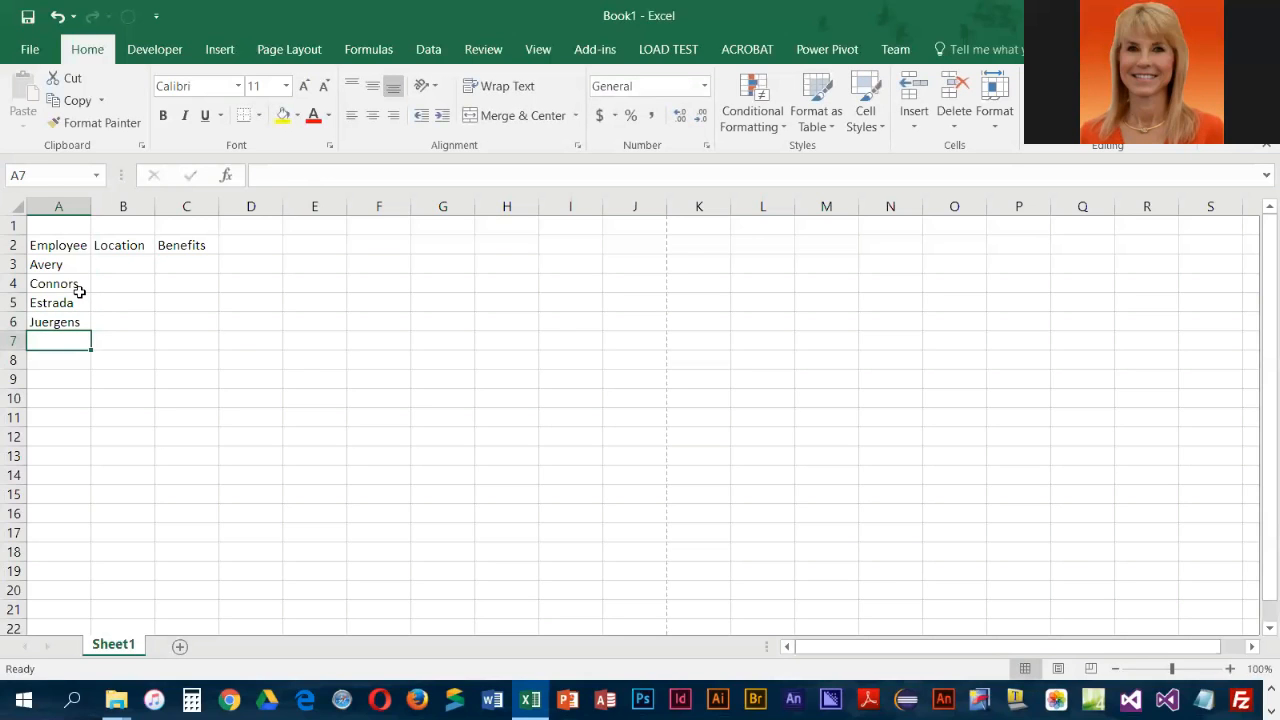
type("Mikulich")
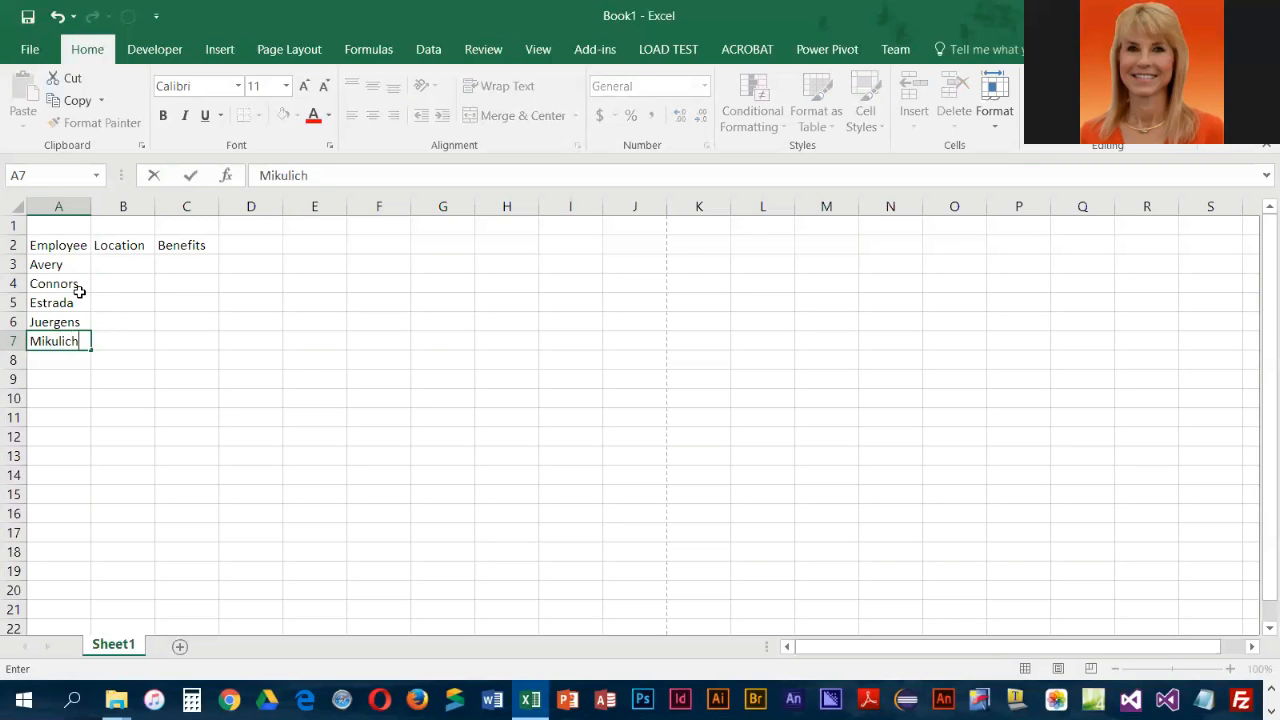
key("Return")
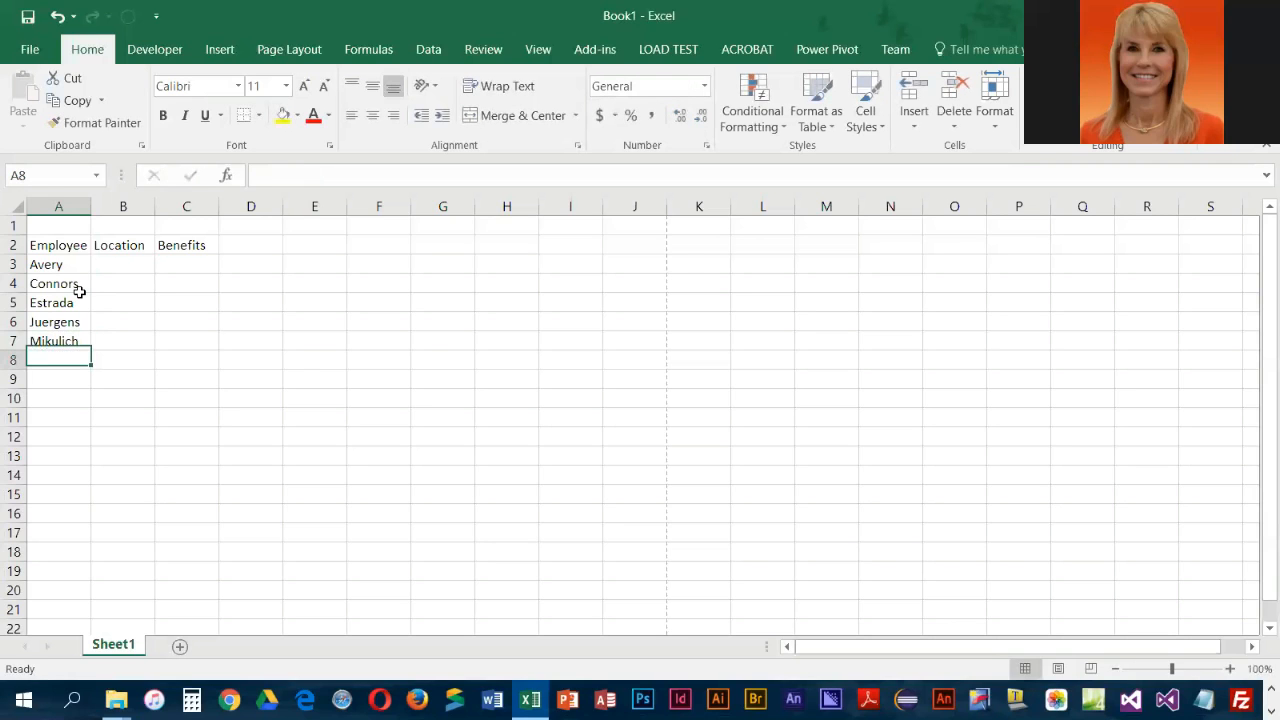
type("Talbot")
key("Return")
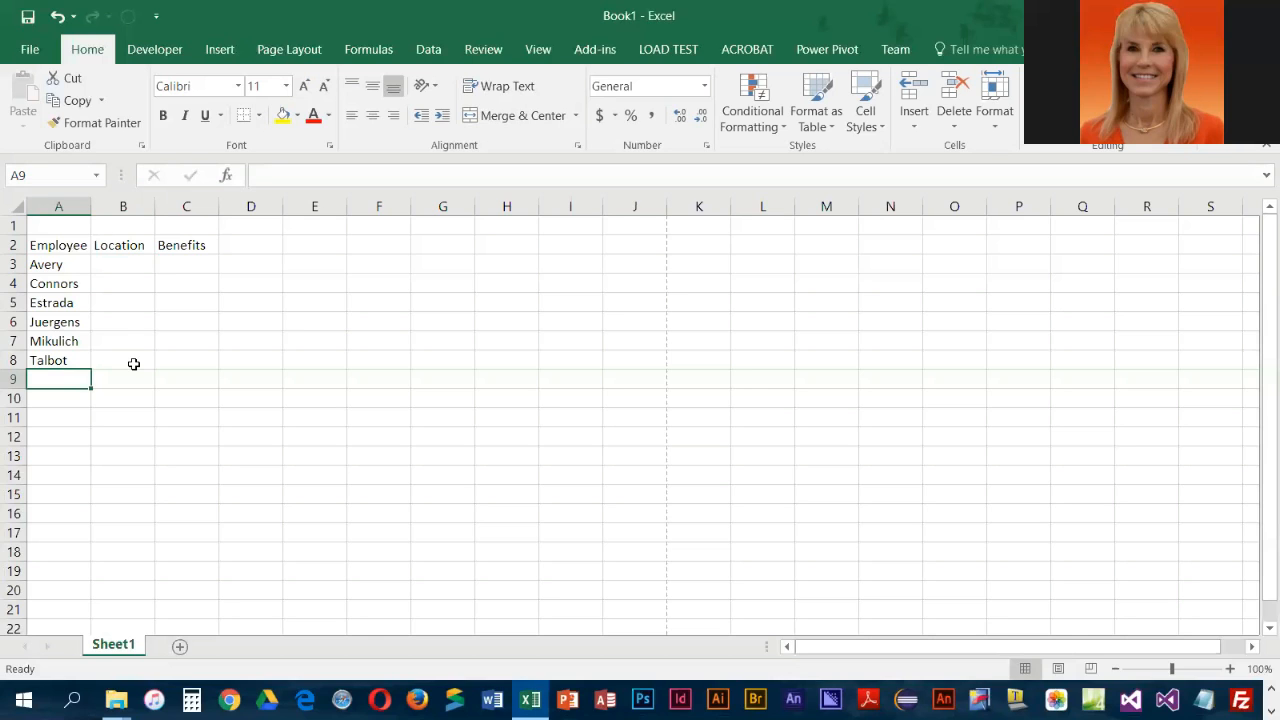
Start saving the workbook with the file name 1-EmpBene
left_click(28, 17)
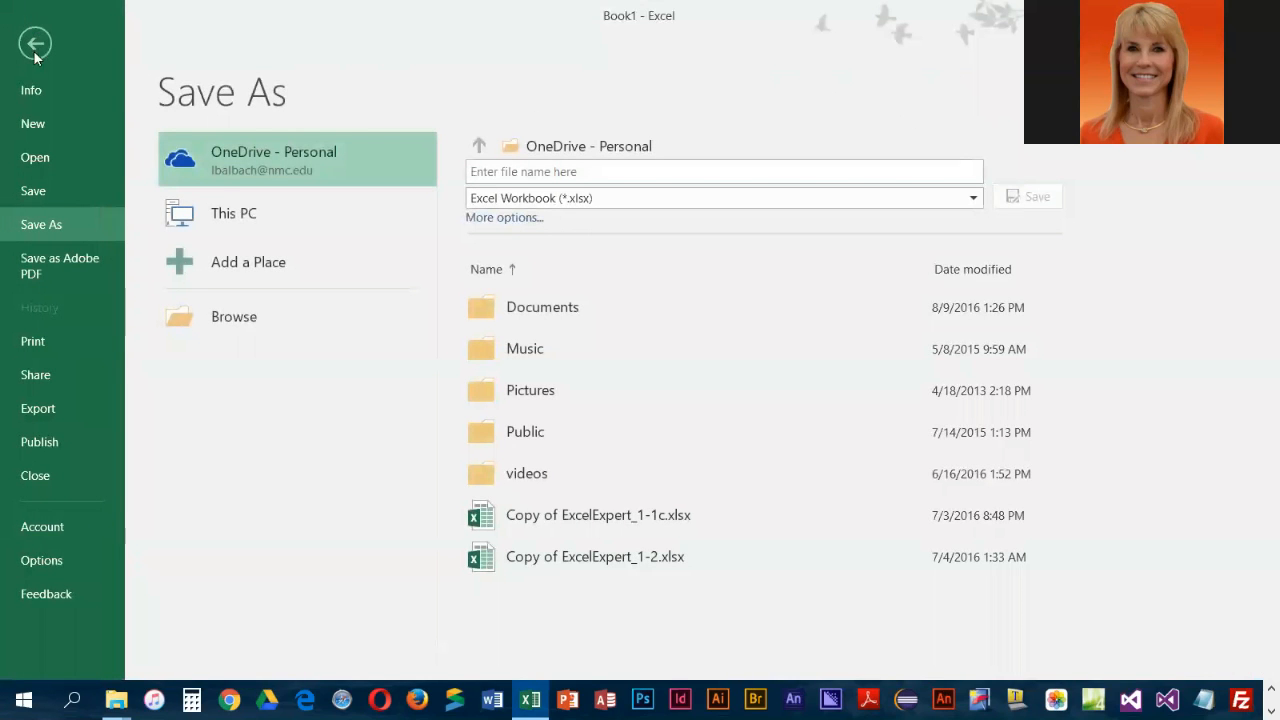
left_click(533, 172)
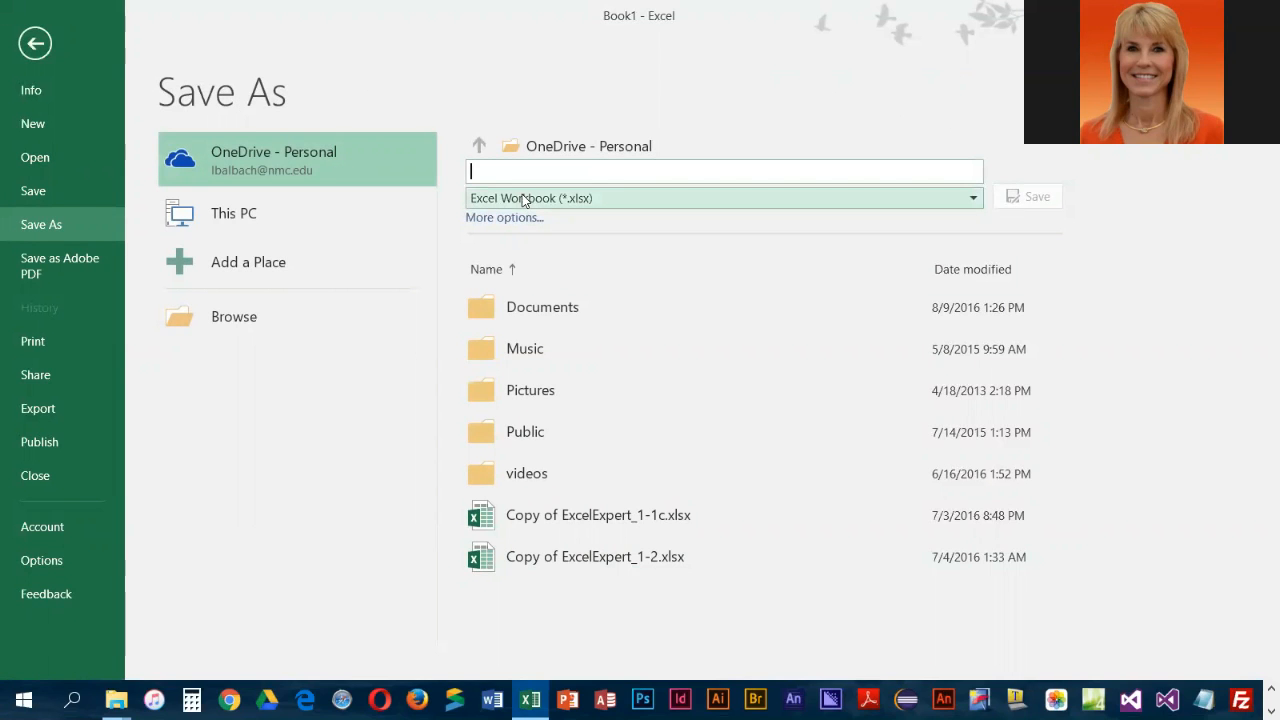
type("1-")
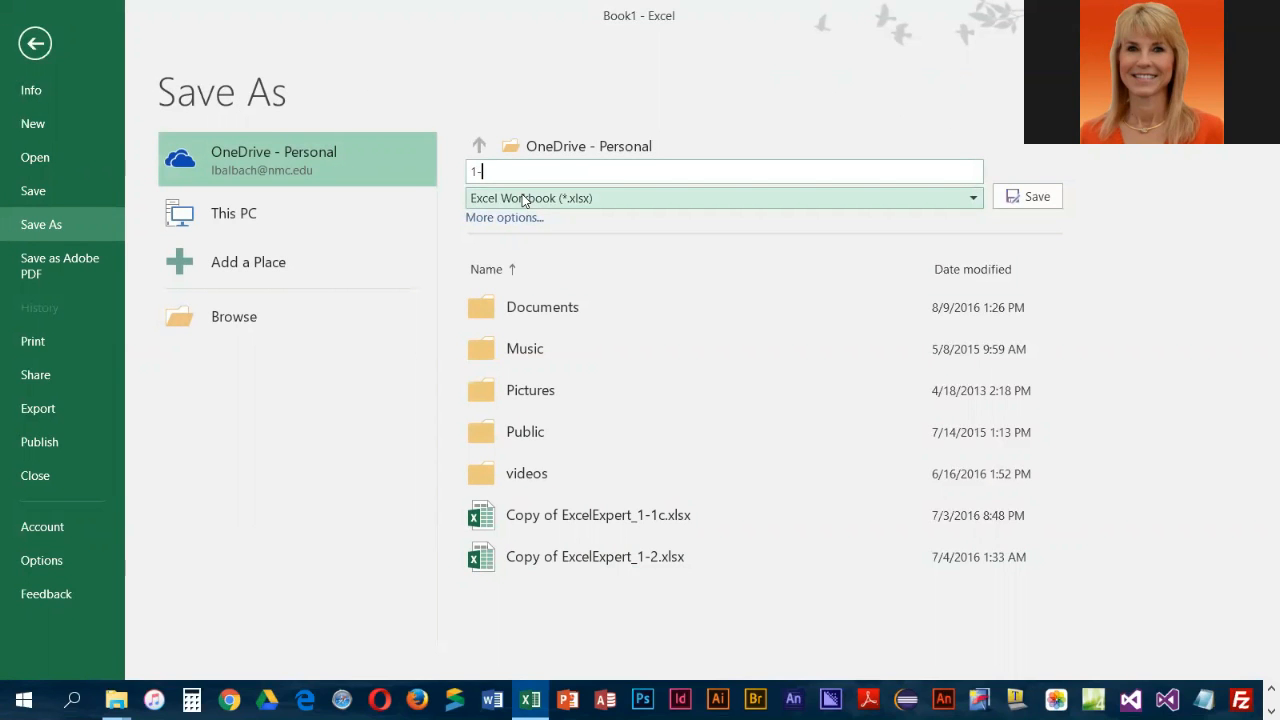
type("EmpBene")
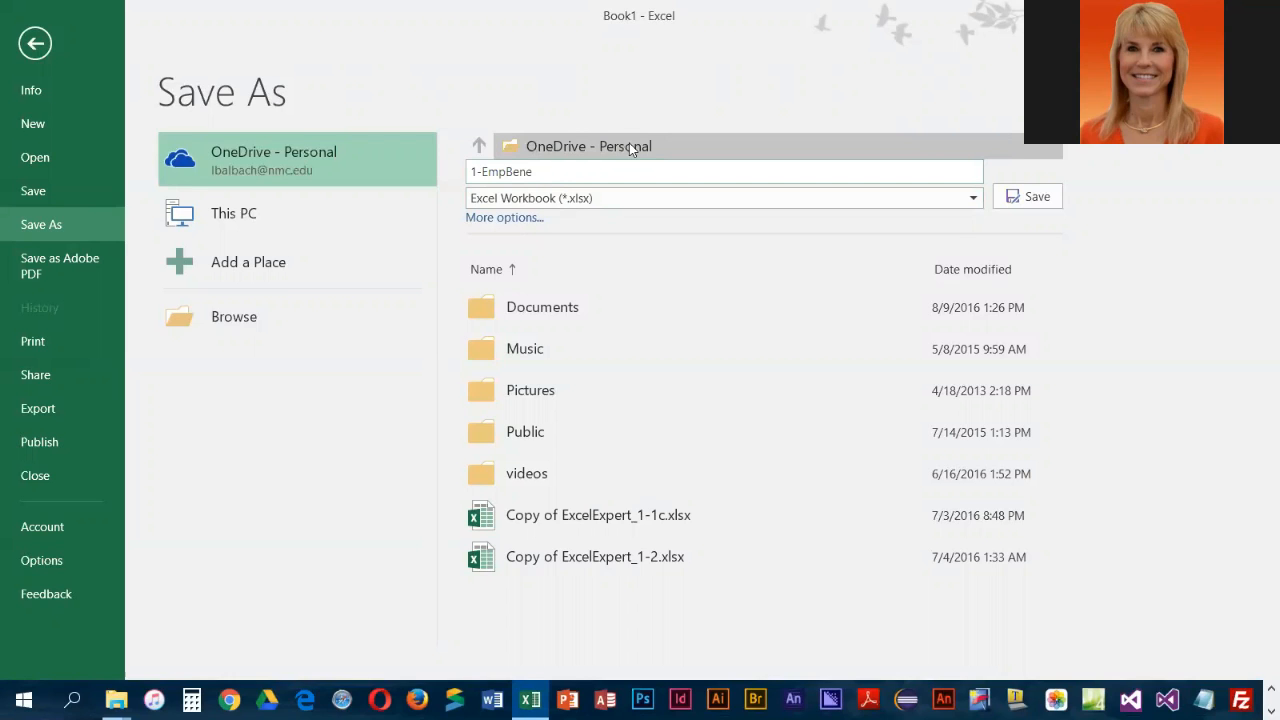
Browse to the EL1C1 folder inside NMC, CIT210, Student Excel Files - Key as the save location
left_click(569, 147)
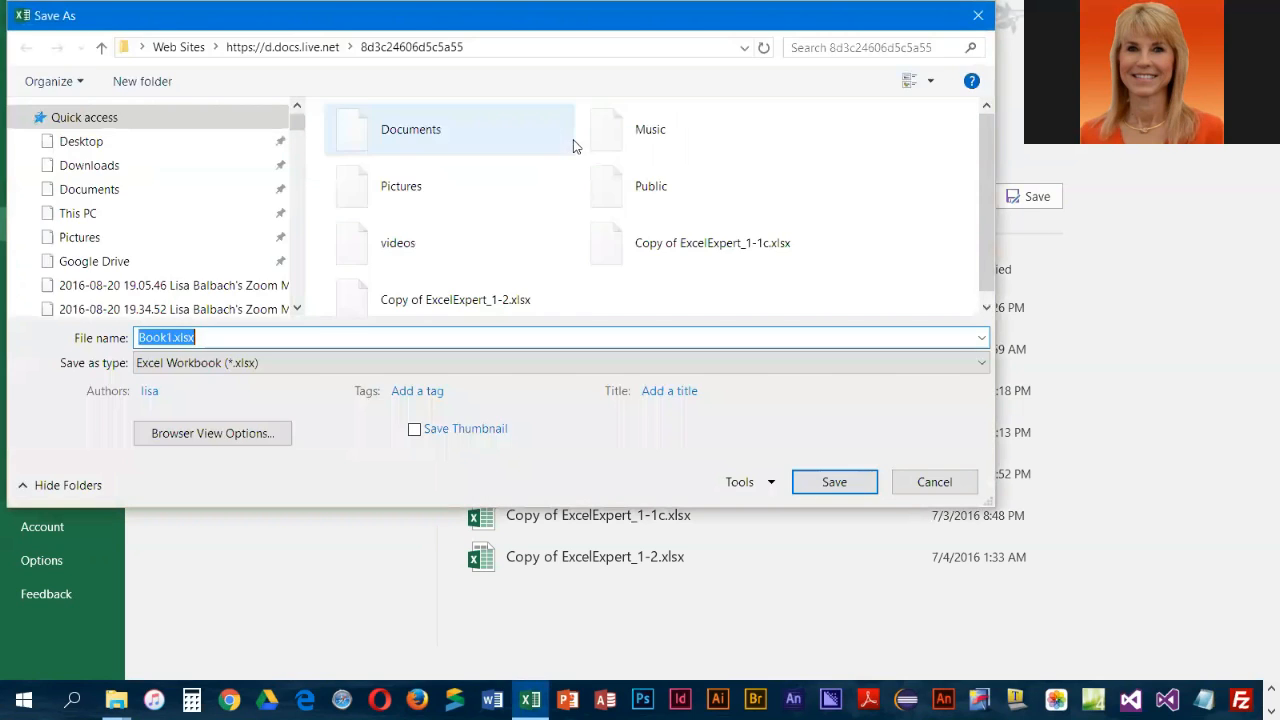
left_click_drag(301, 122, 300, 260)
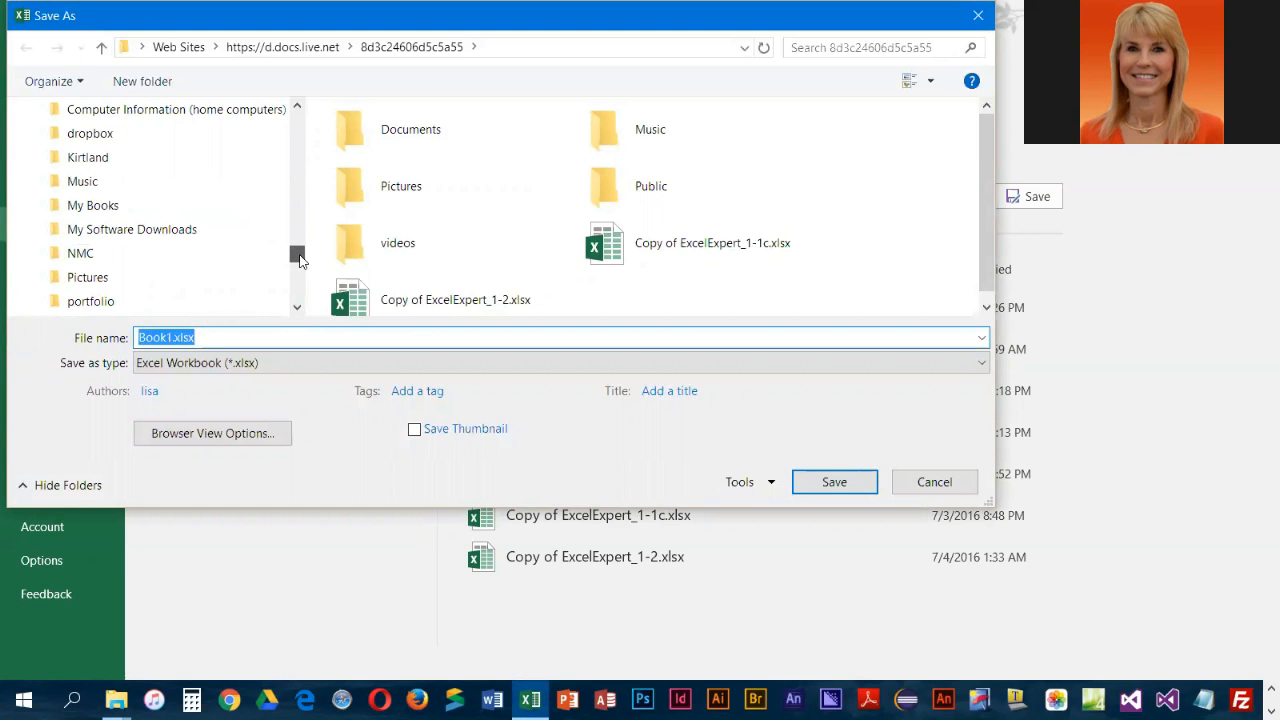
left_click(35, 253)
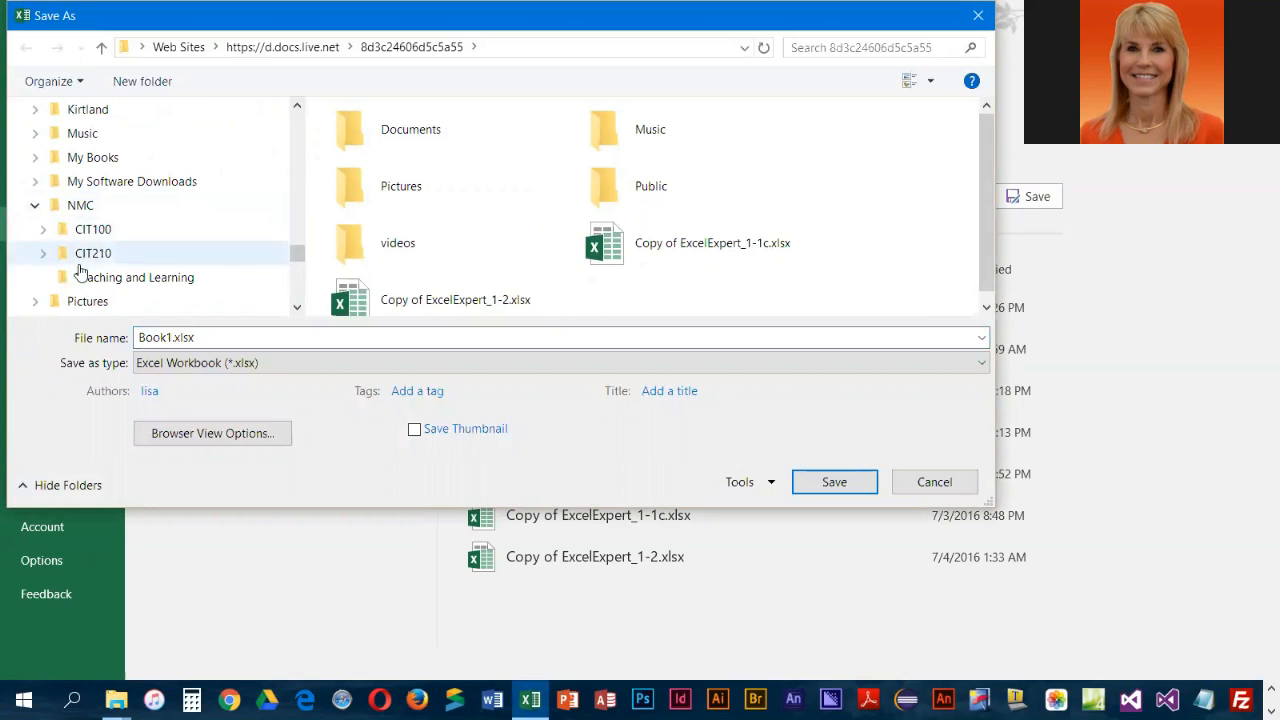
left_click(43, 253)
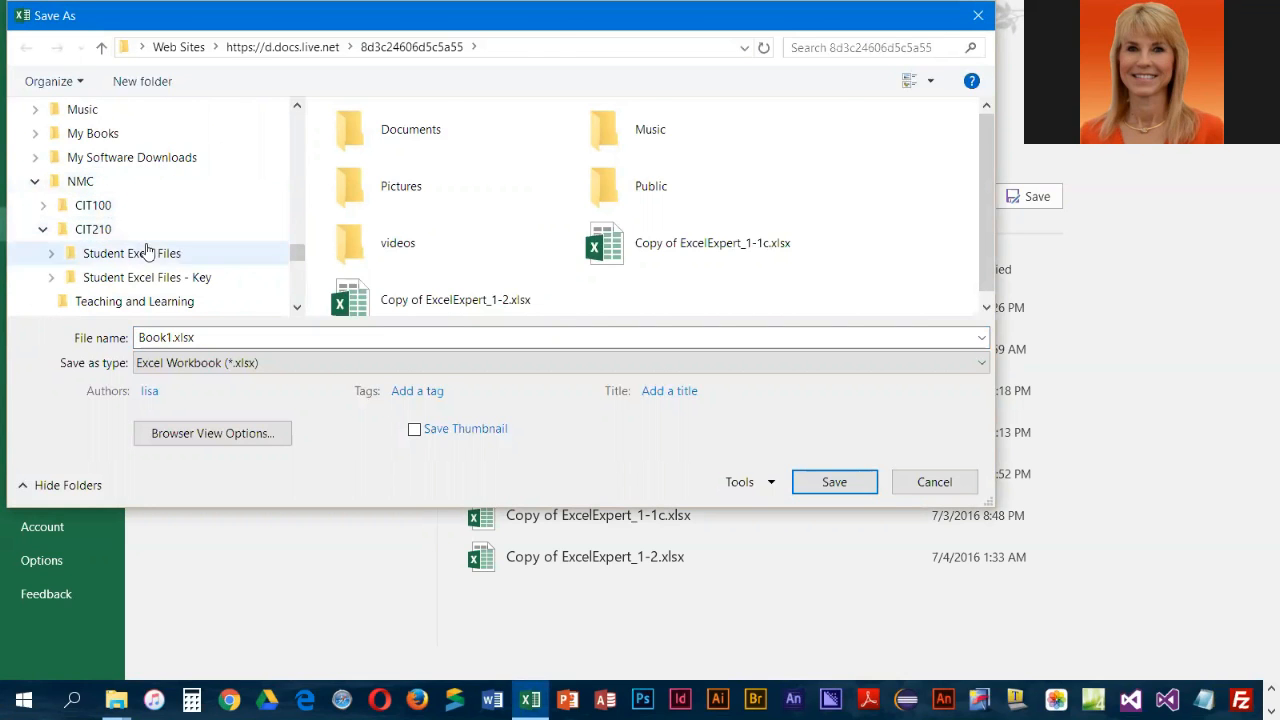
left_click(140, 279)
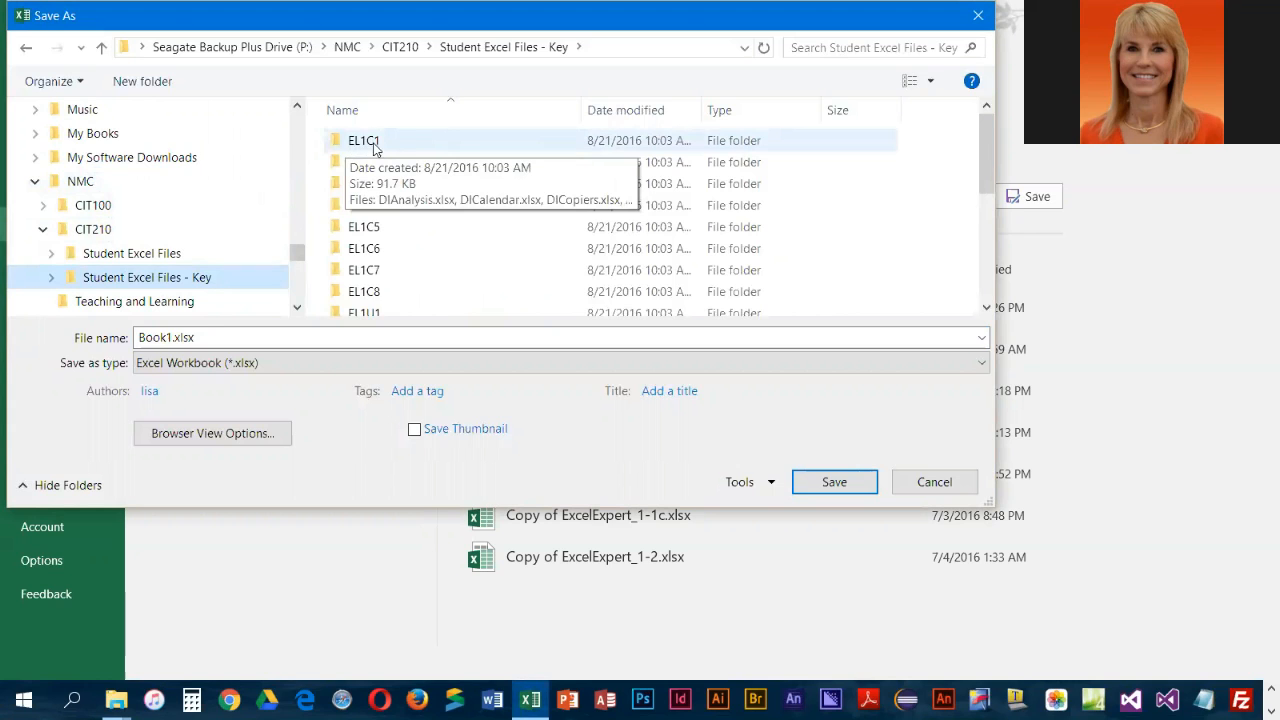
double_click(334, 143)
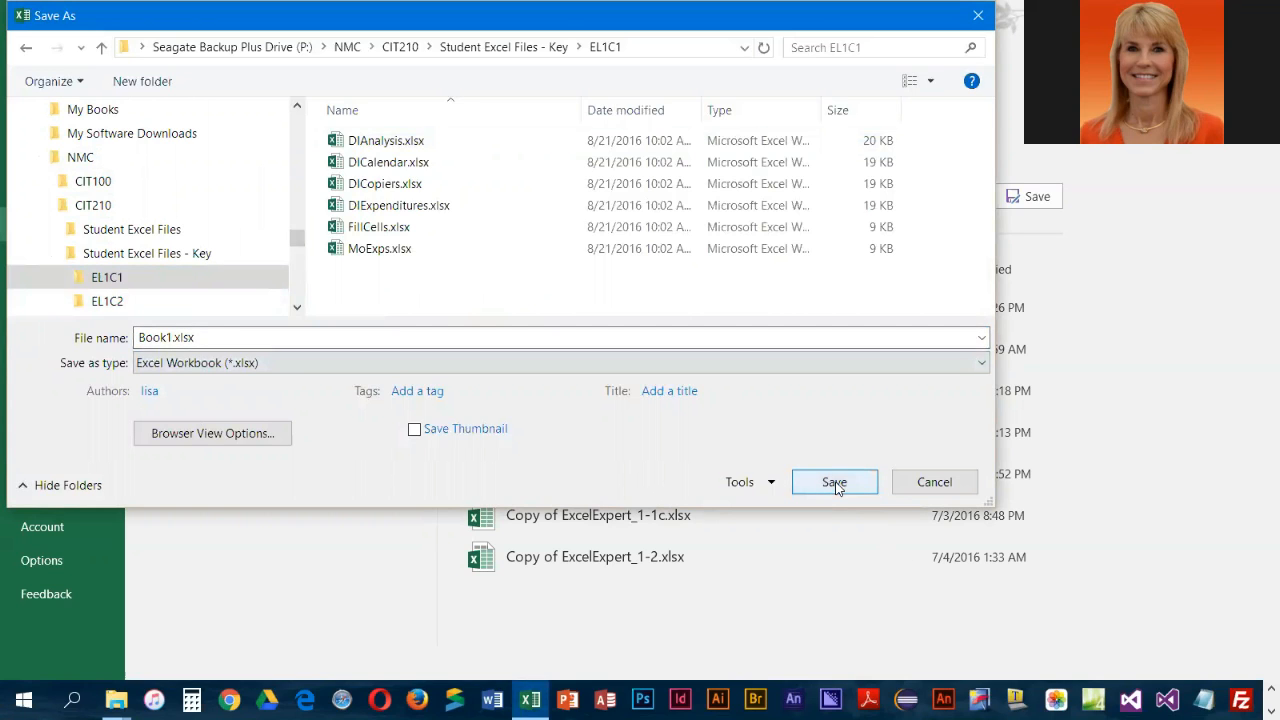
Name the file 1-EmpBene and save it as an Excel Workbook in the EL1C1 folder
double_click(224, 340)
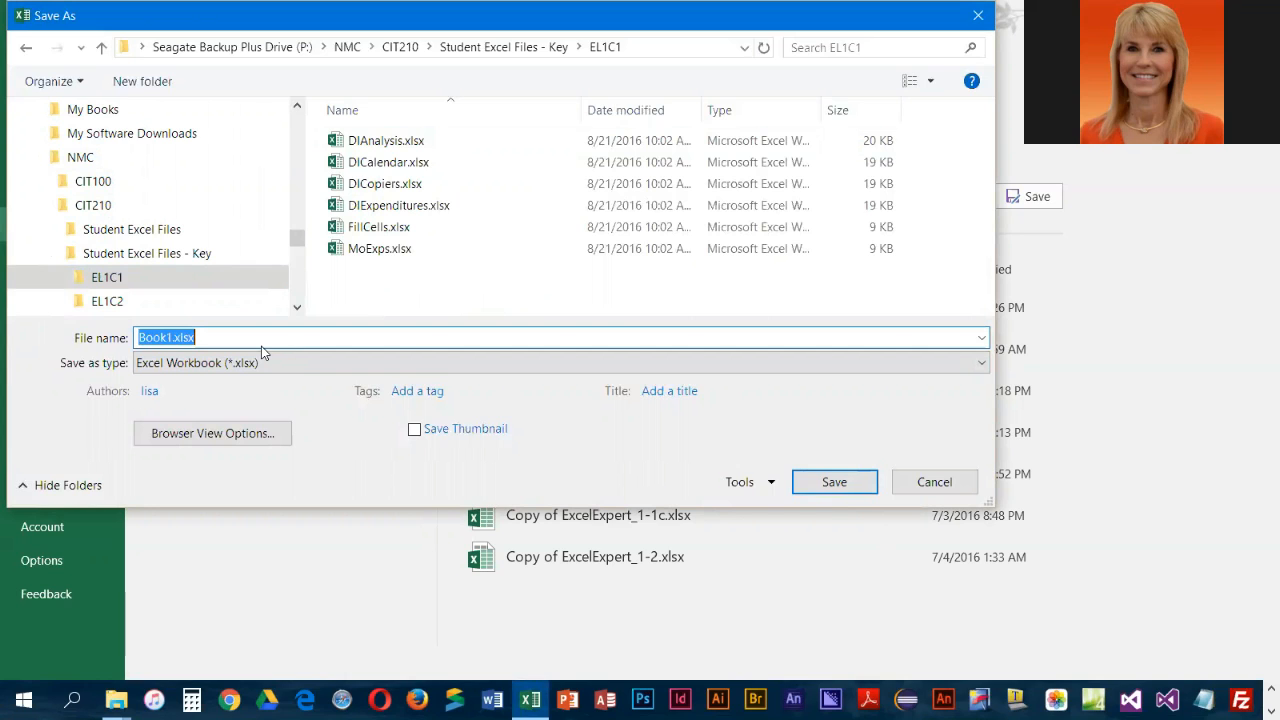
type("1-E")
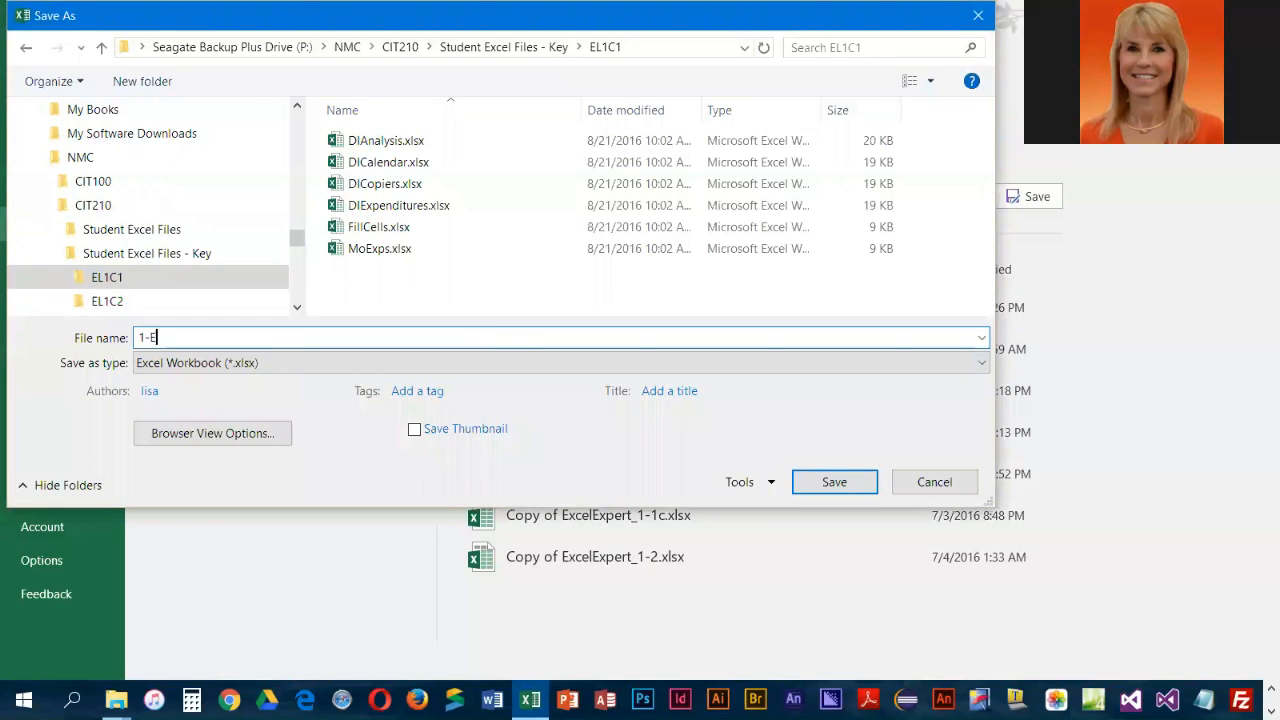
type("mpBene")
left_click(800, 478)
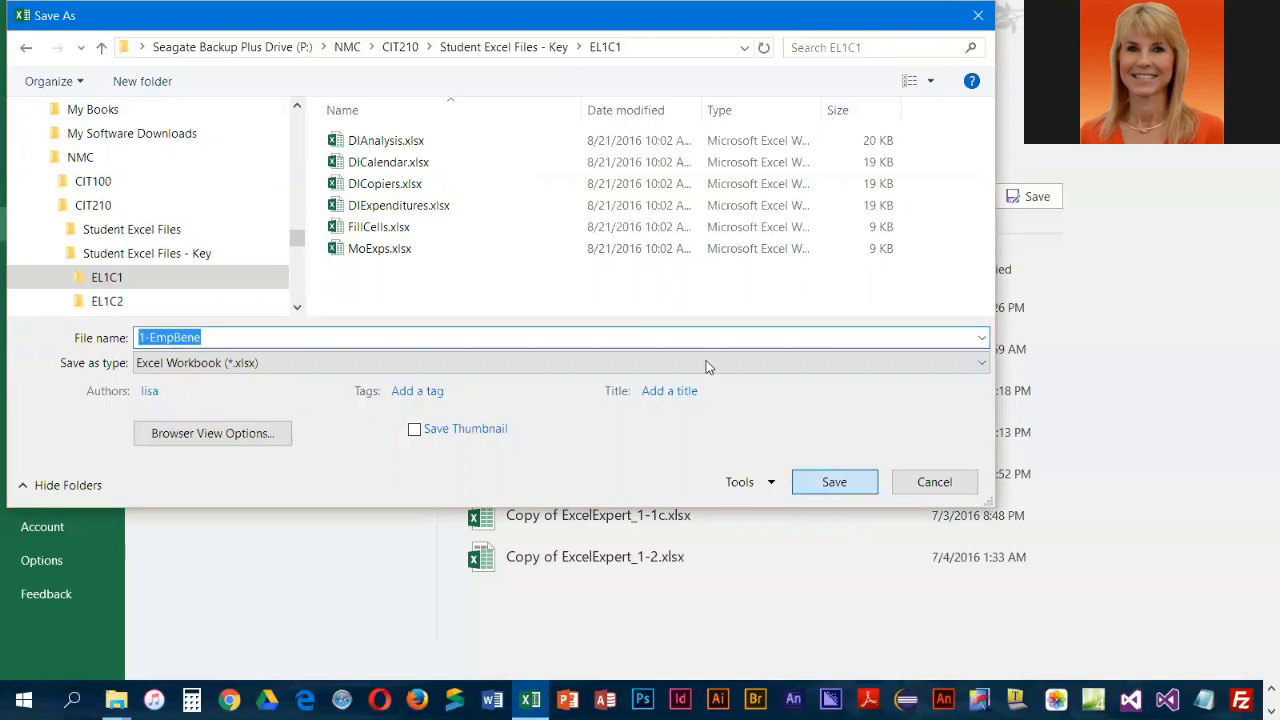
left_click(830, 482)
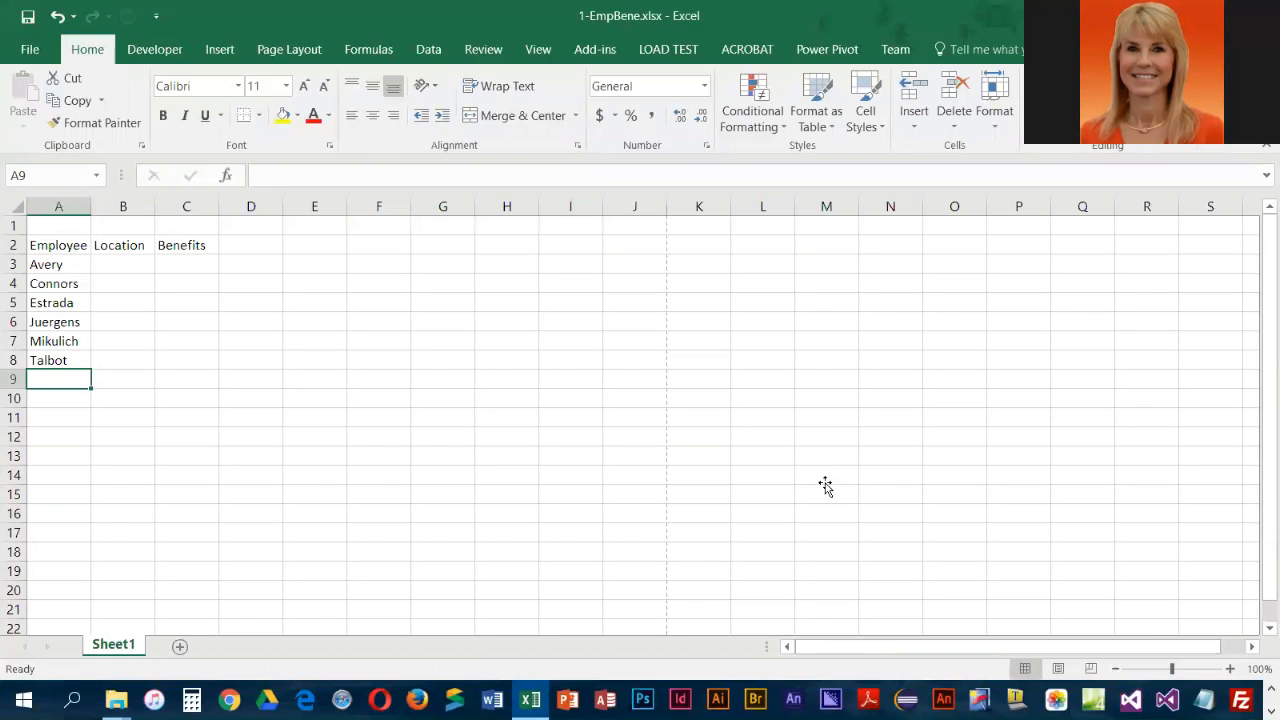
left_click(822, 478)
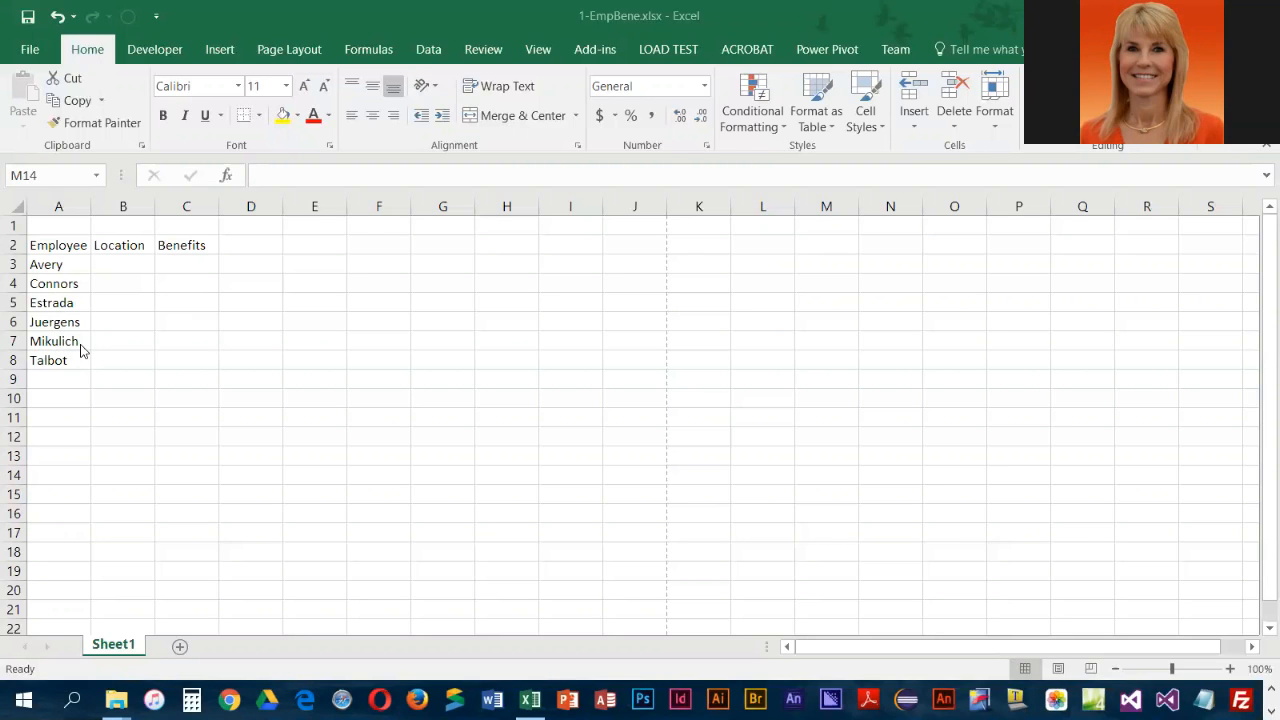
Correct the employee's last name in cell A7 by inserting the missing letter c before the k
left_click(50, 335)
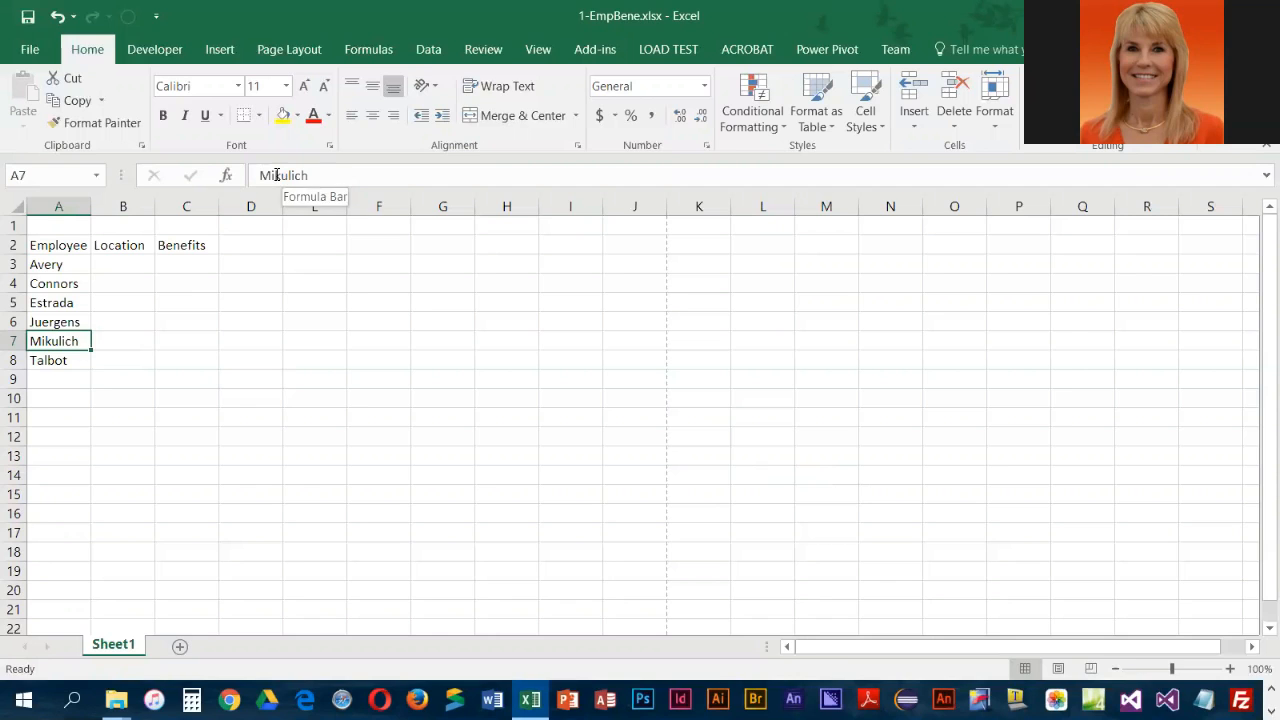
double_click(52, 341)
key("Left")
key("Left")
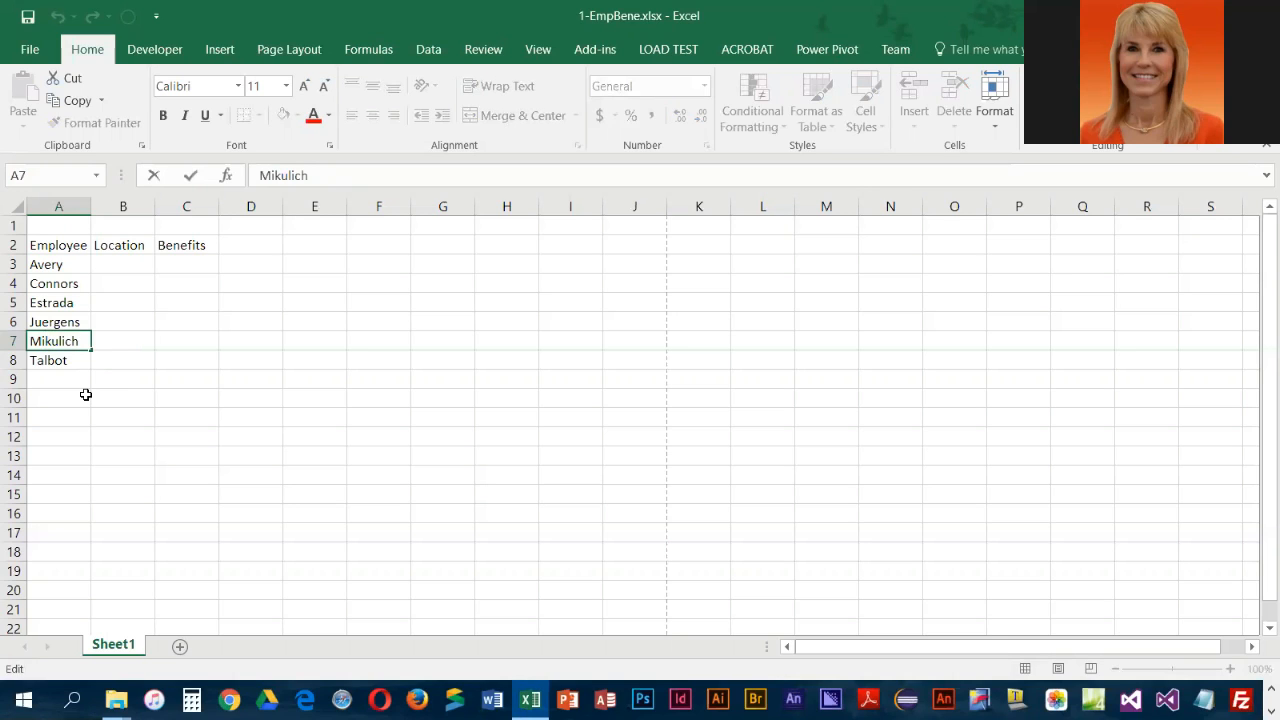
type("c")
key("Return")
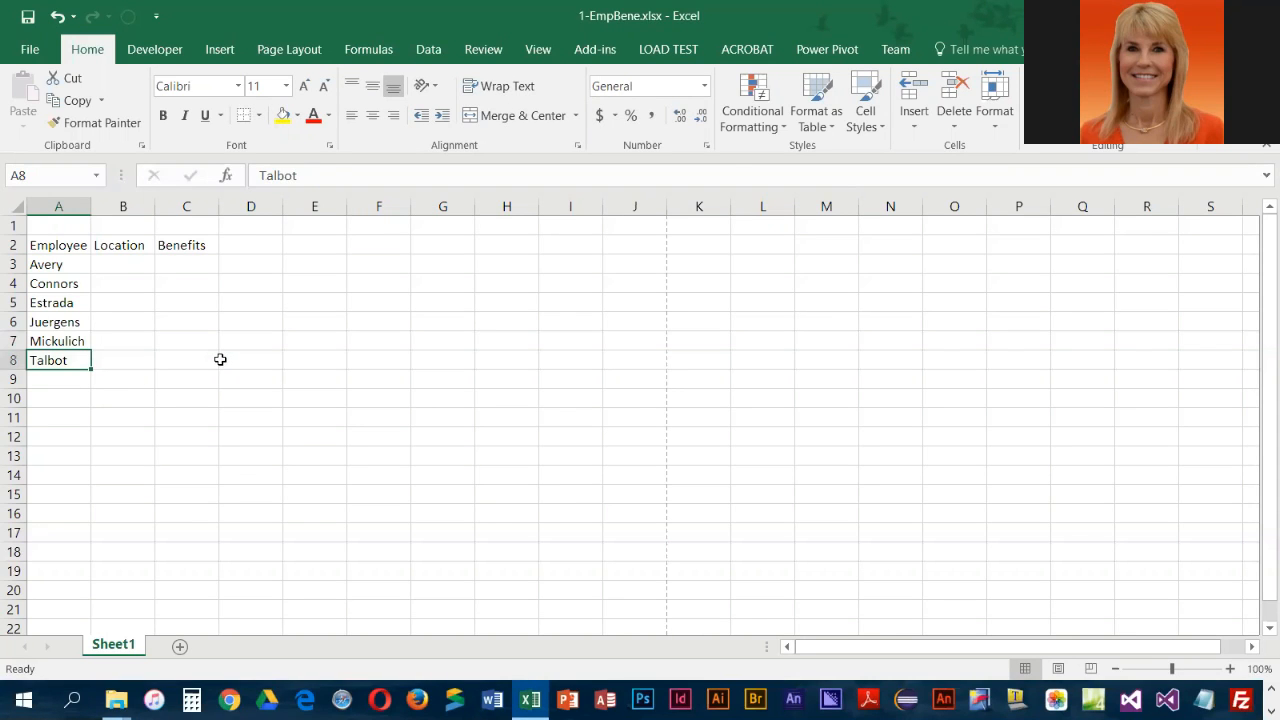
Replace the entry in cell A4 with a different employee's last name
left_click(56, 283)
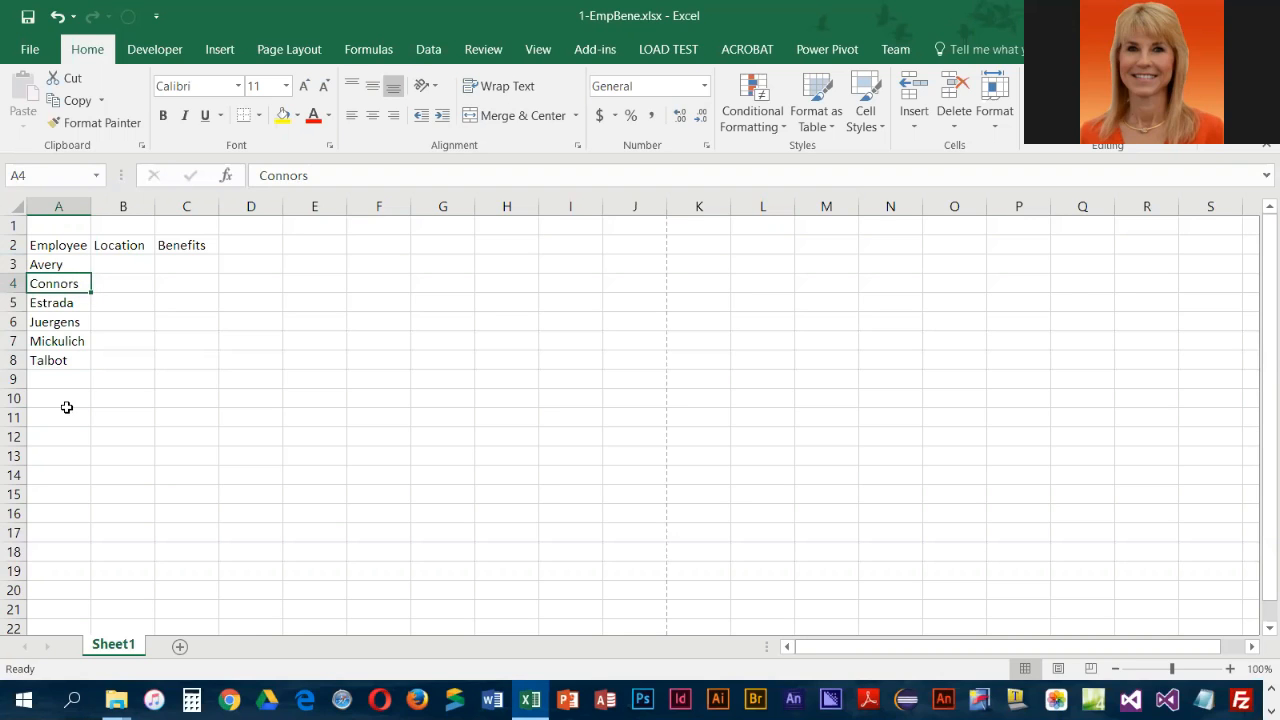
type("Bryant")
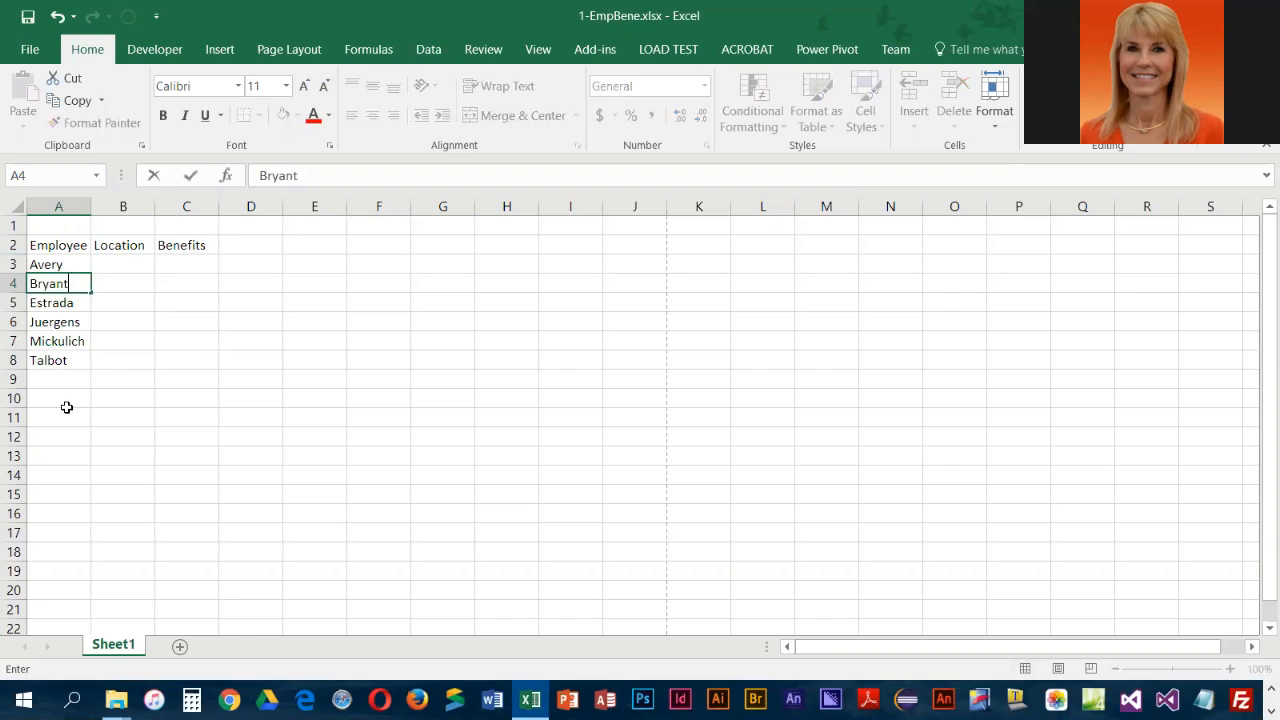
key("Return")
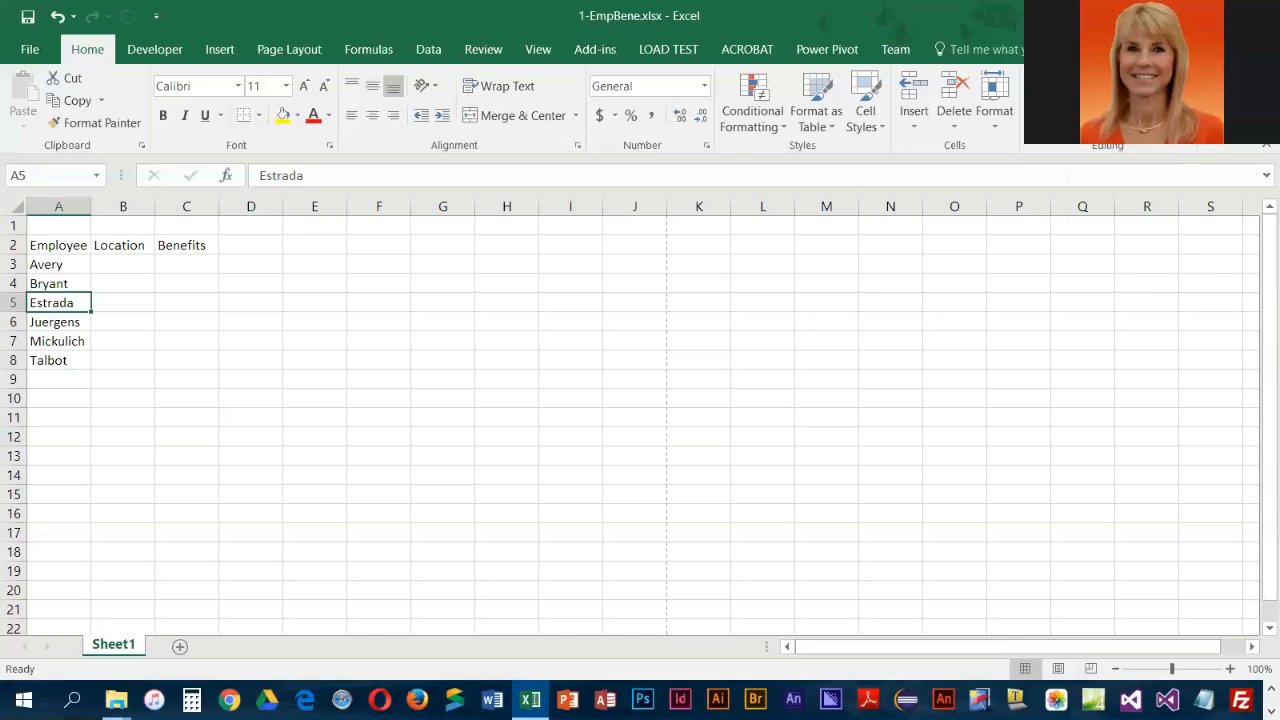
Use Go To to reach cell C2 and replace its heading with Classification
left_click(1166, 104)
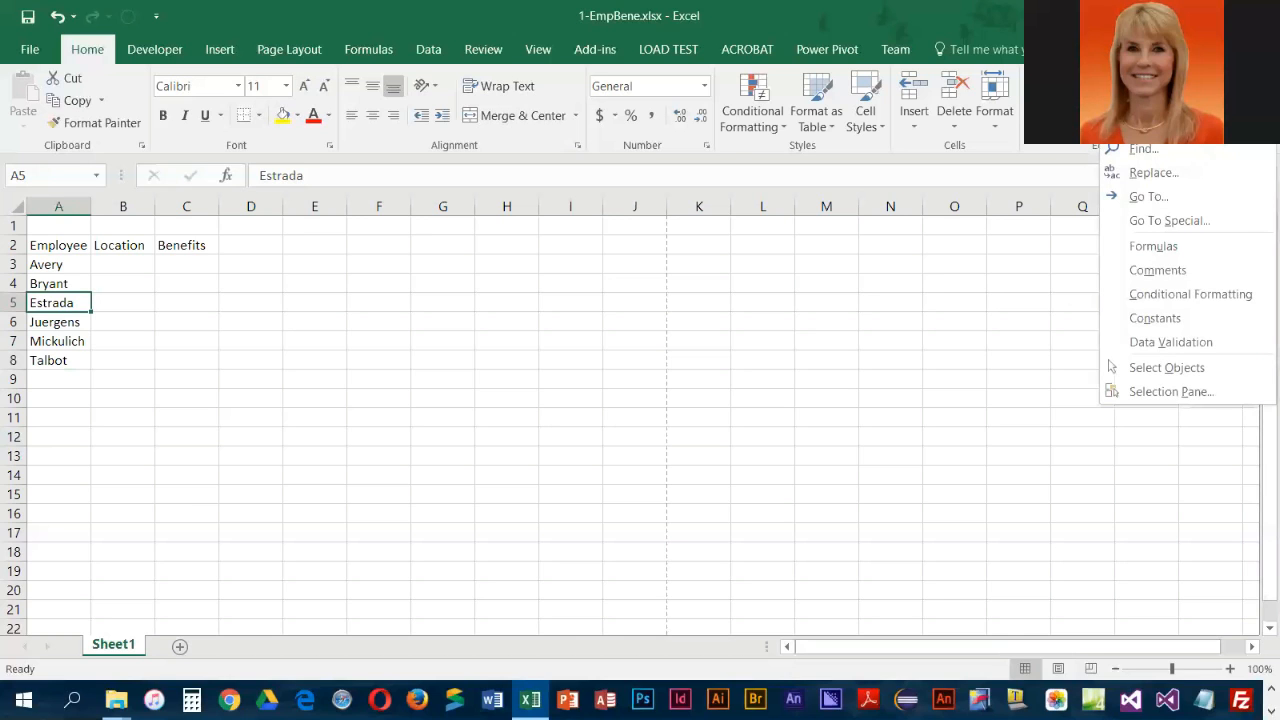
left_click(1152, 197)
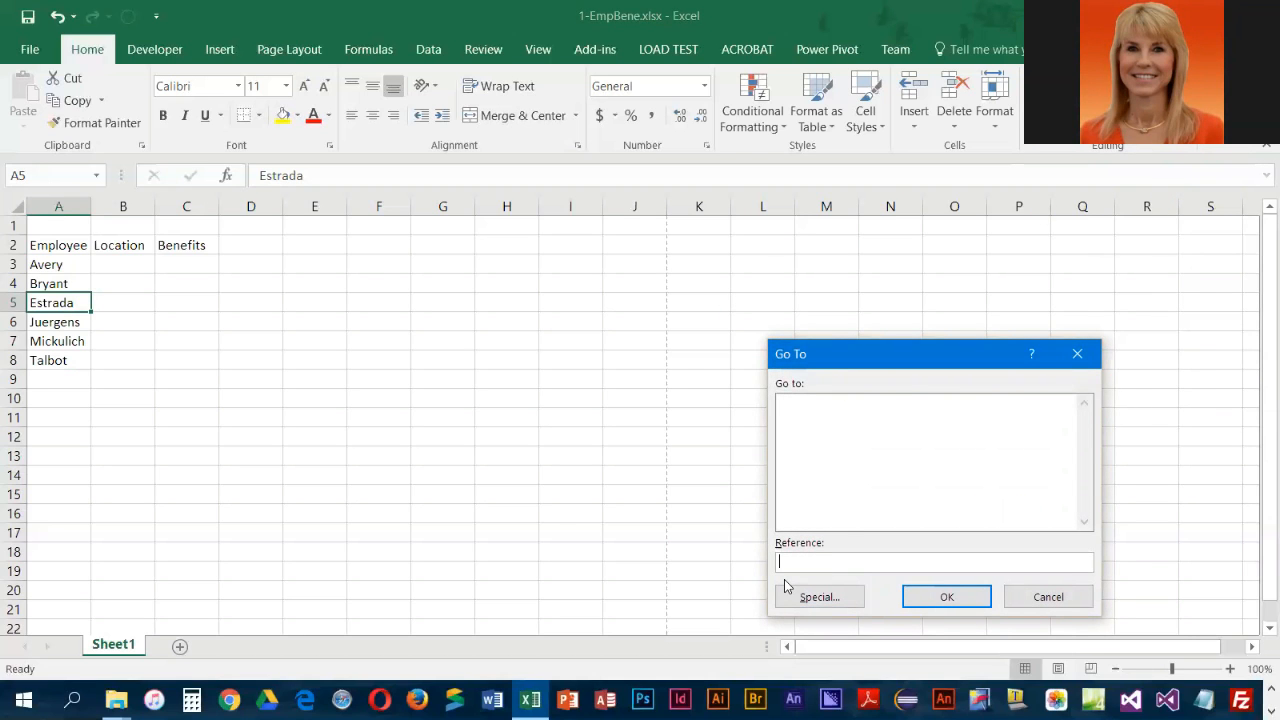
type("c2")
left_click(941, 600)
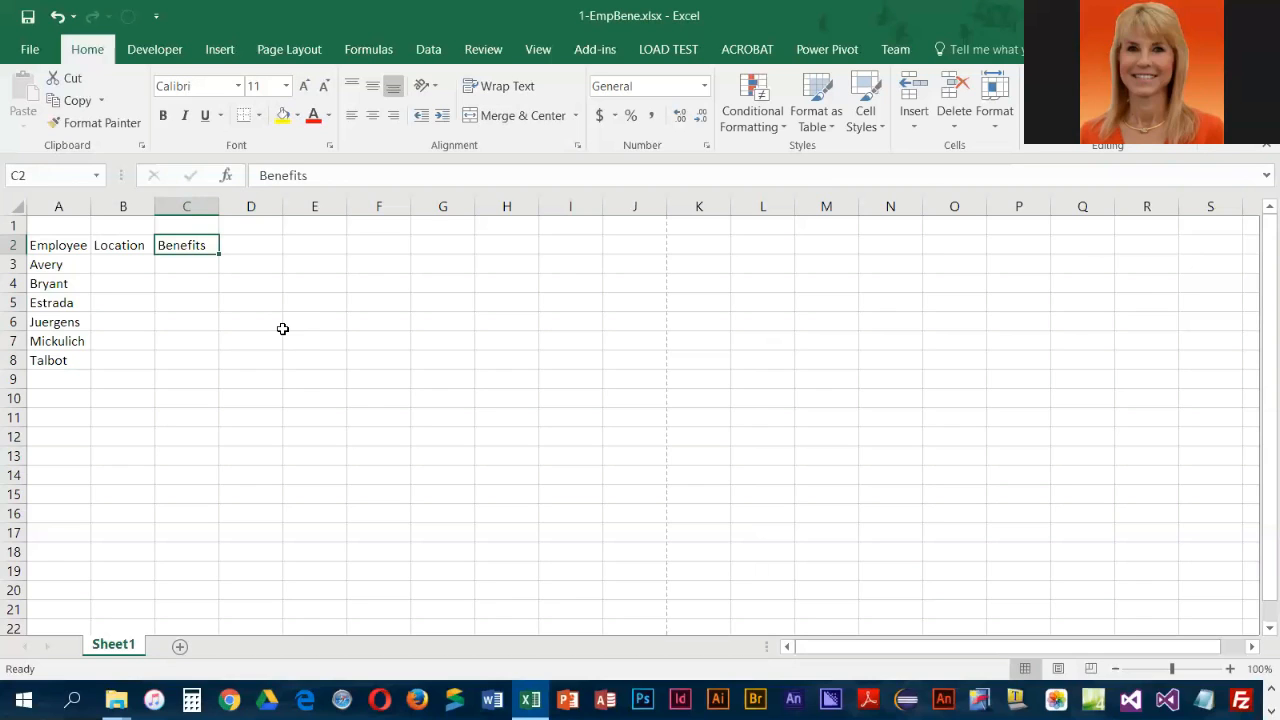
type("C")
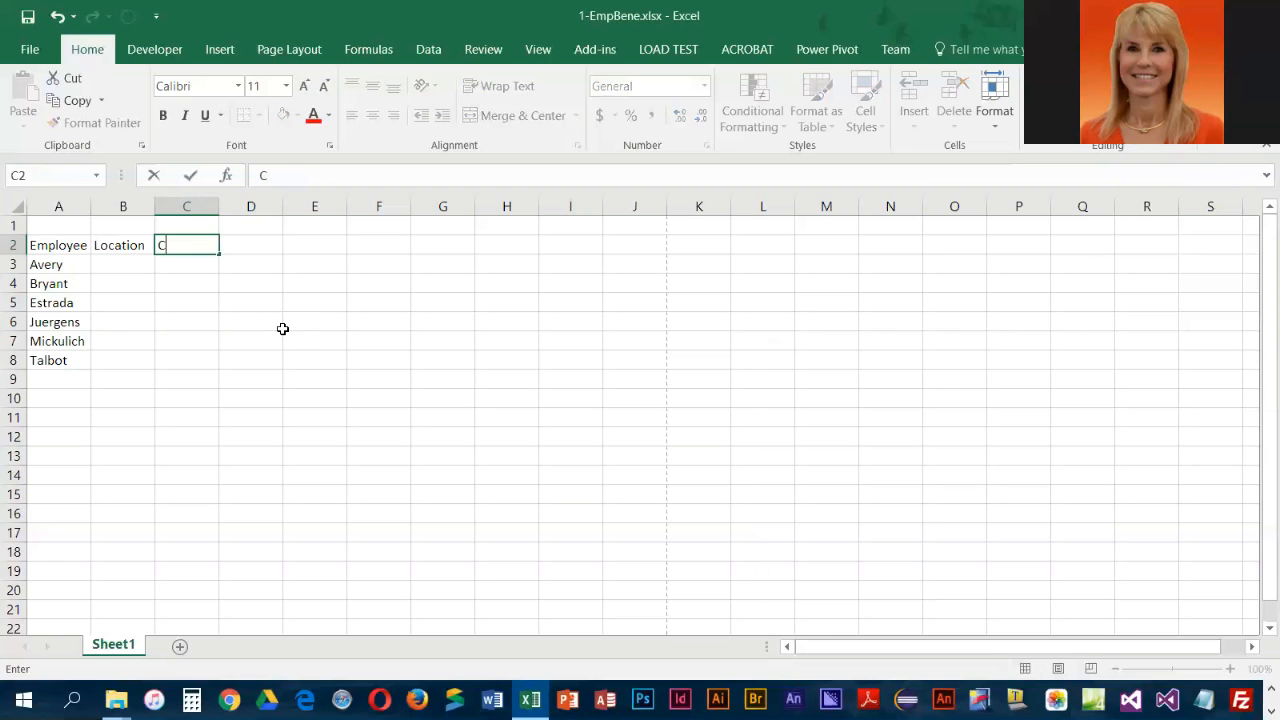
type("lassification")
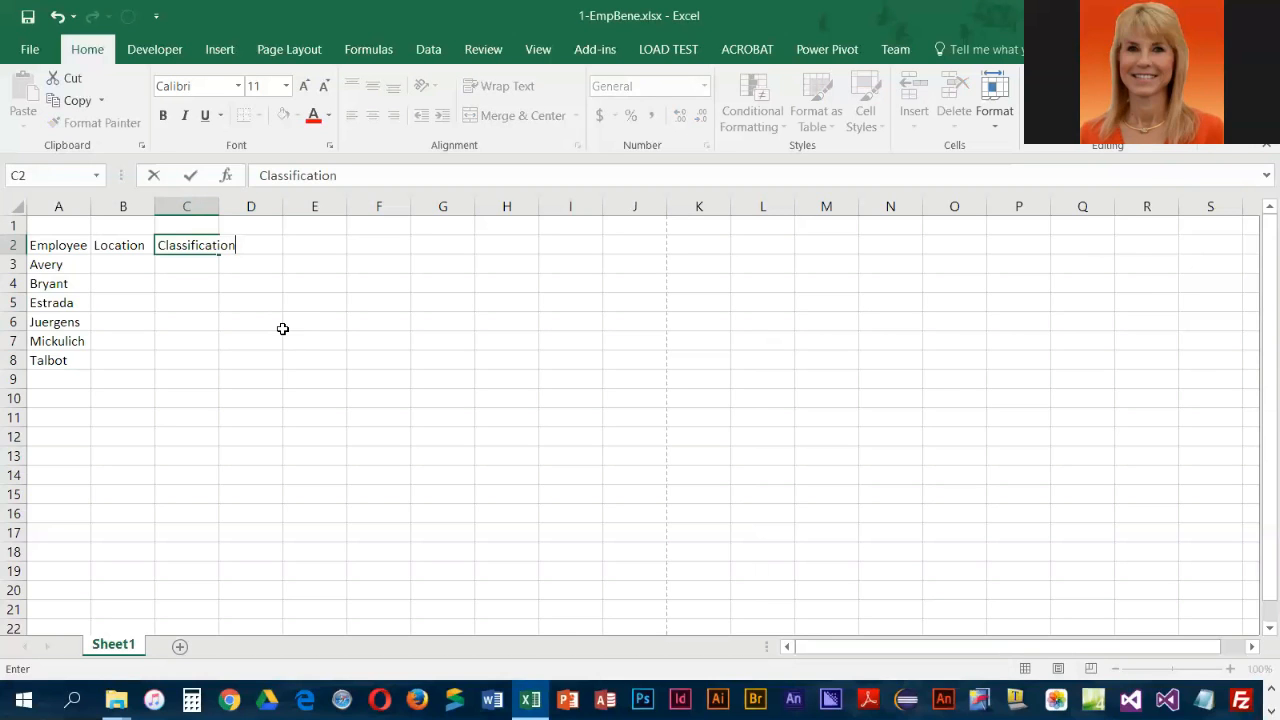
key("Return")
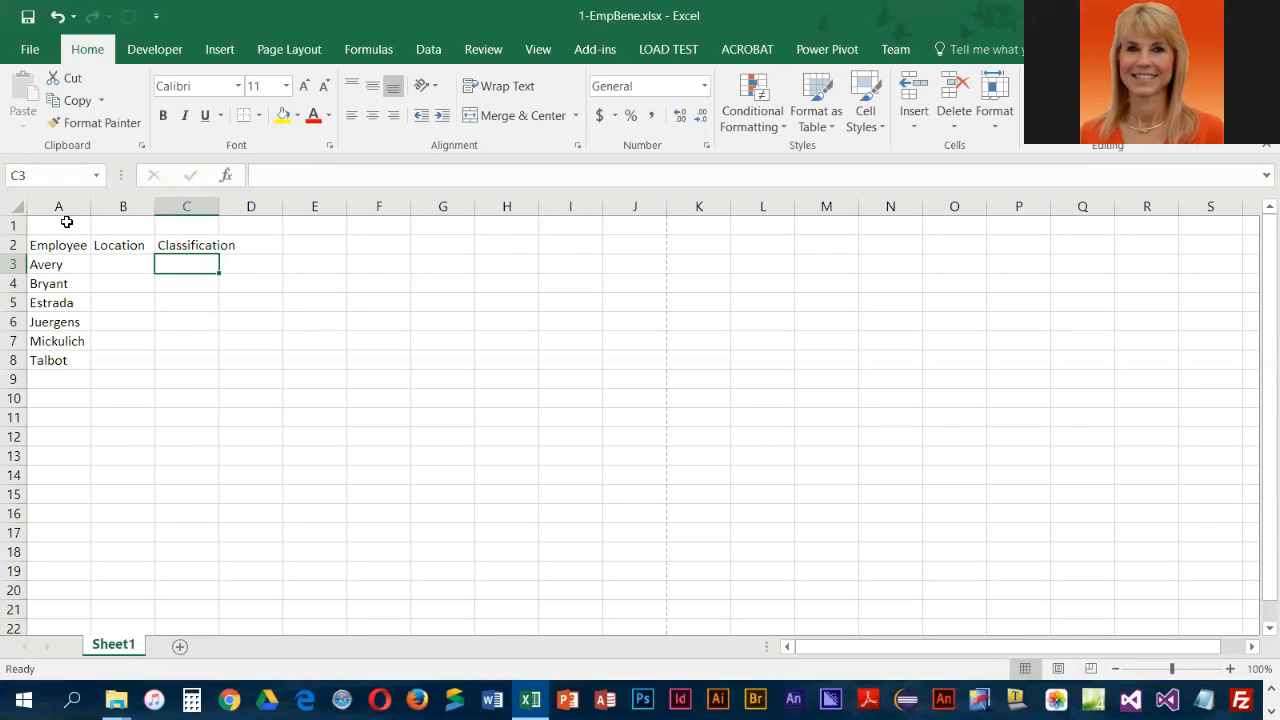
Enter the title Team Net in cell A1, followed by the registered trademark symbol produced from (r)
left_click(60, 221)
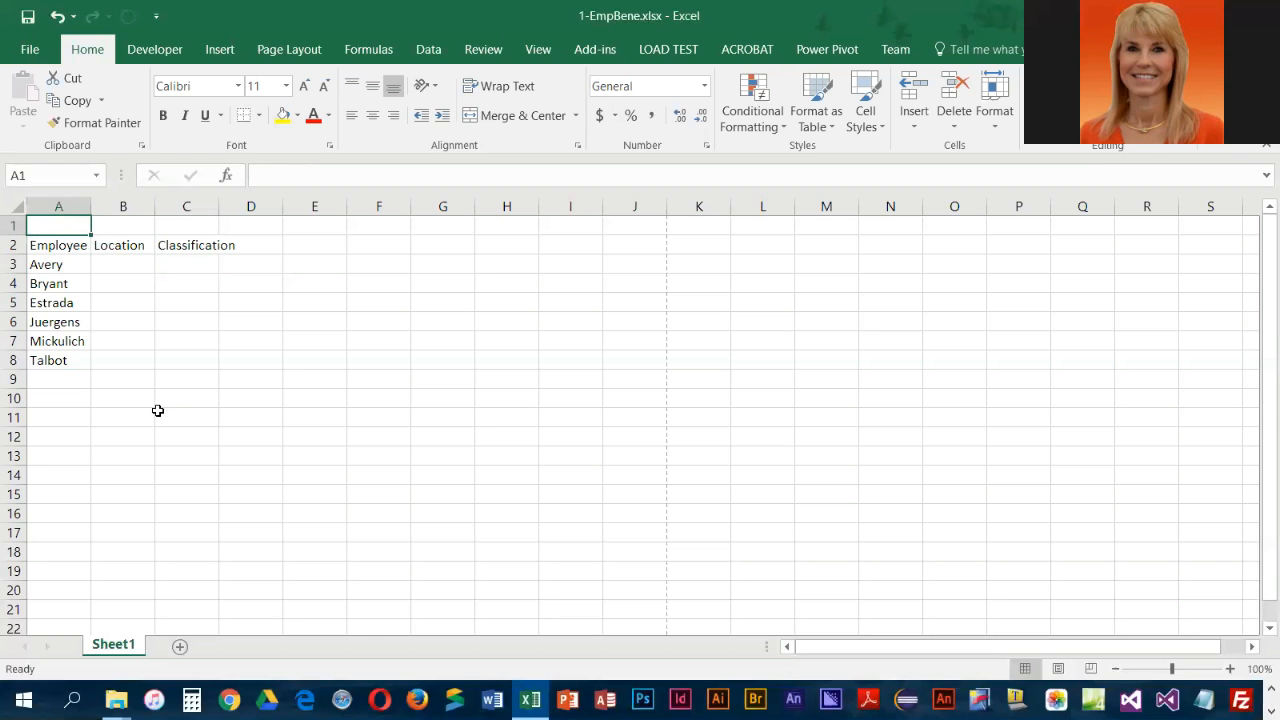
type("Team Net")
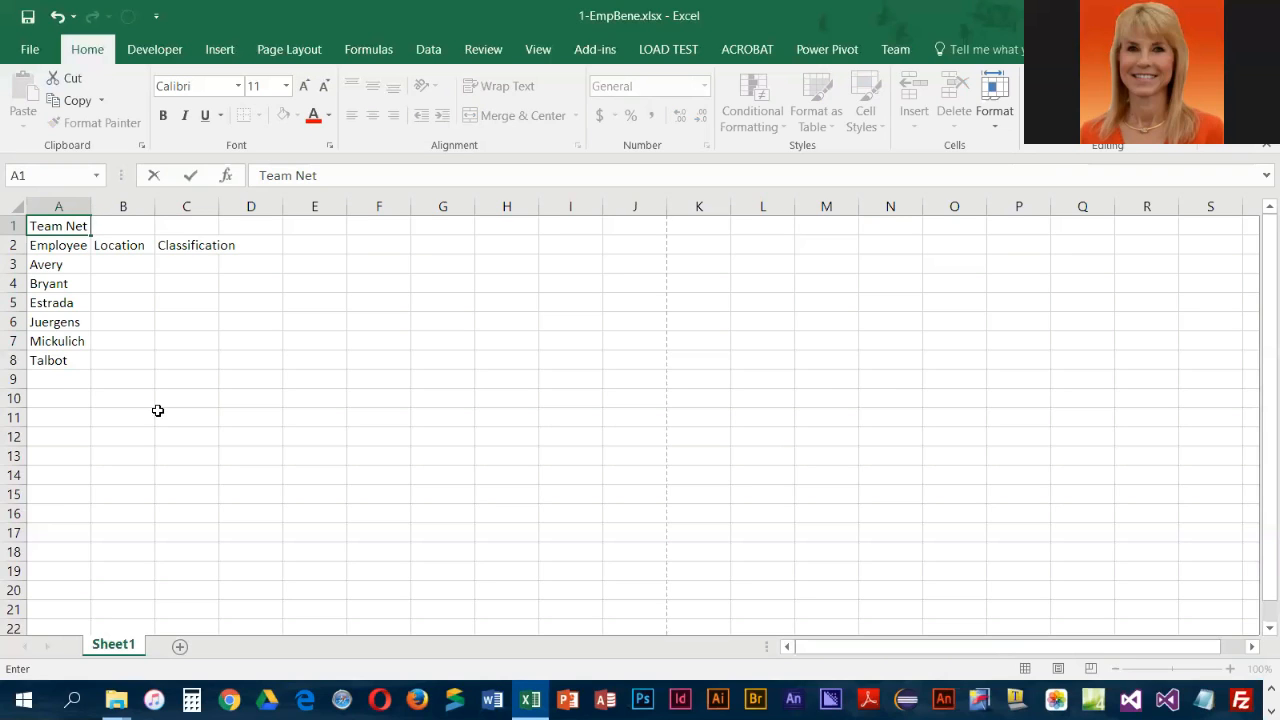
type("(r)")
key("Return")
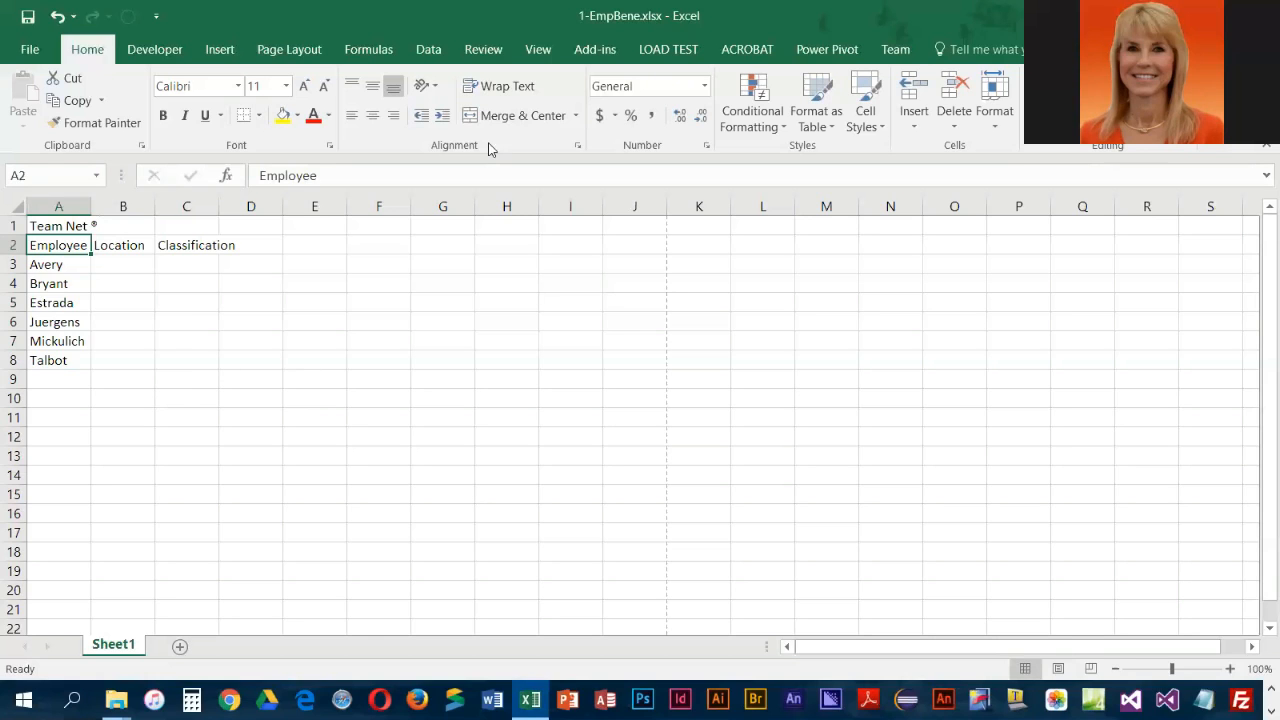
Open the AutoCorrect settings in the proofing options and move the dialog clear for viewing
left_click(30, 50)
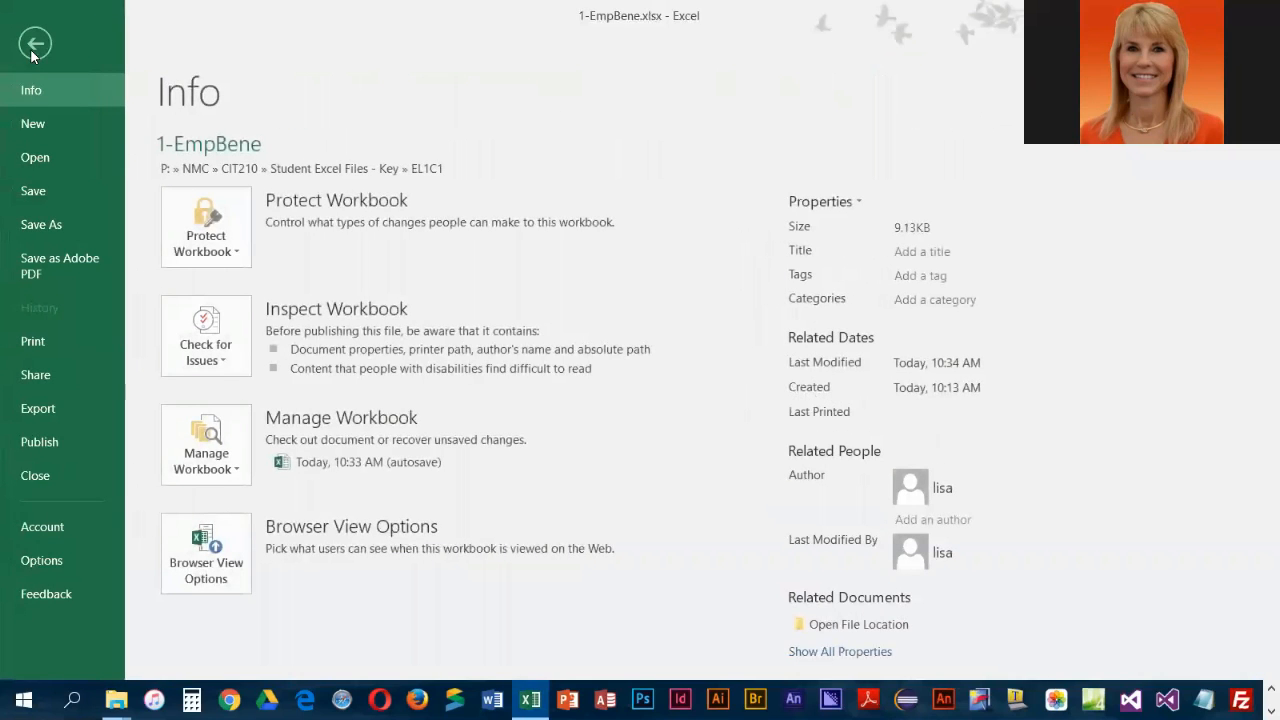
left_click(42, 561)
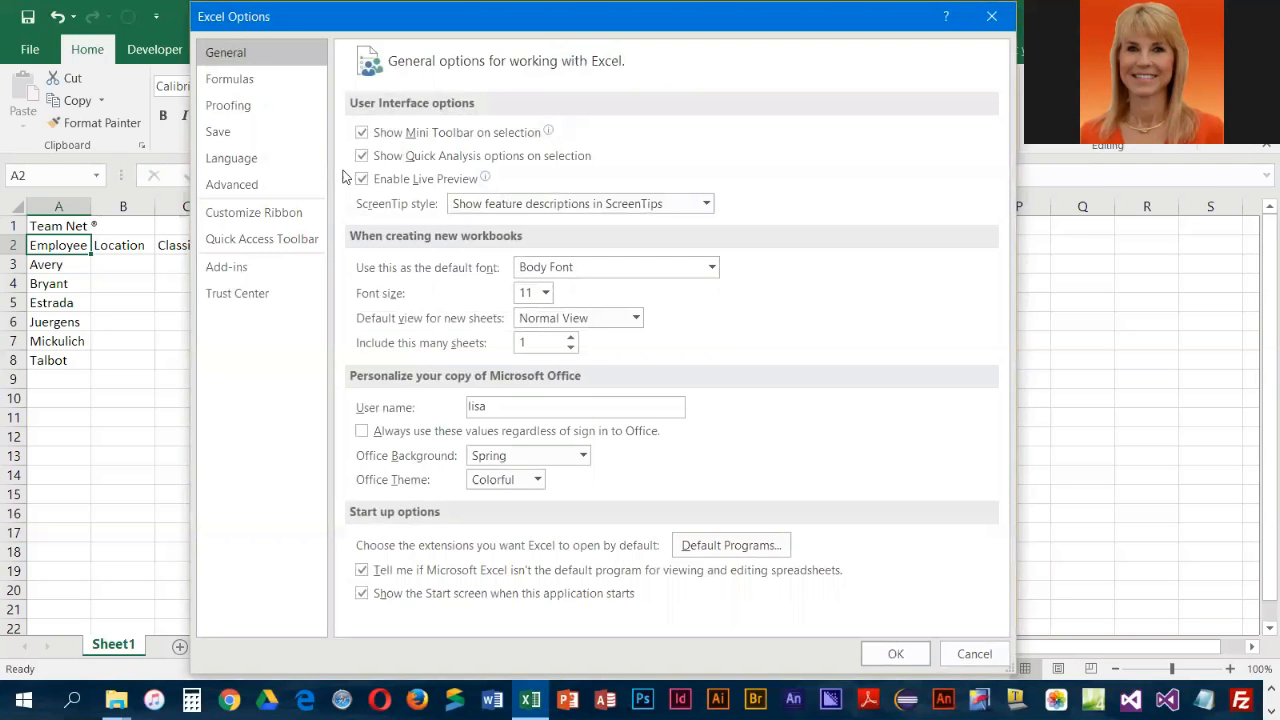
left_click(229, 108)
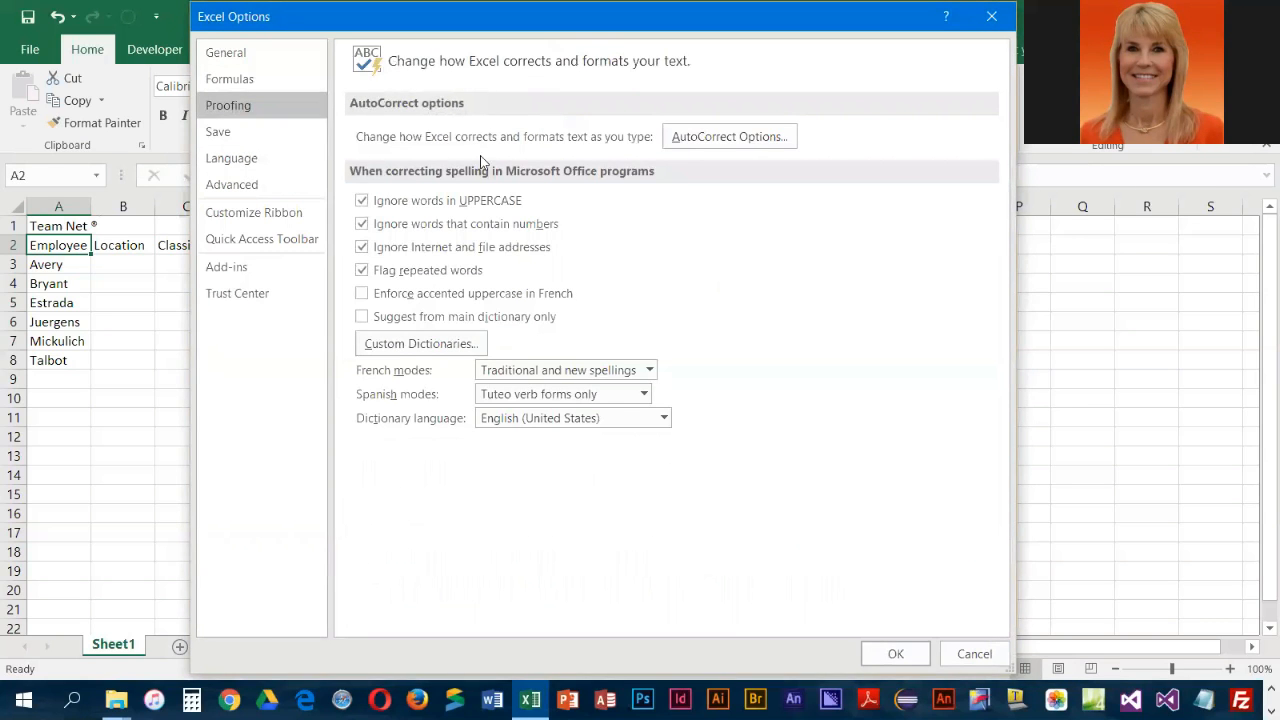
left_click(717, 139)
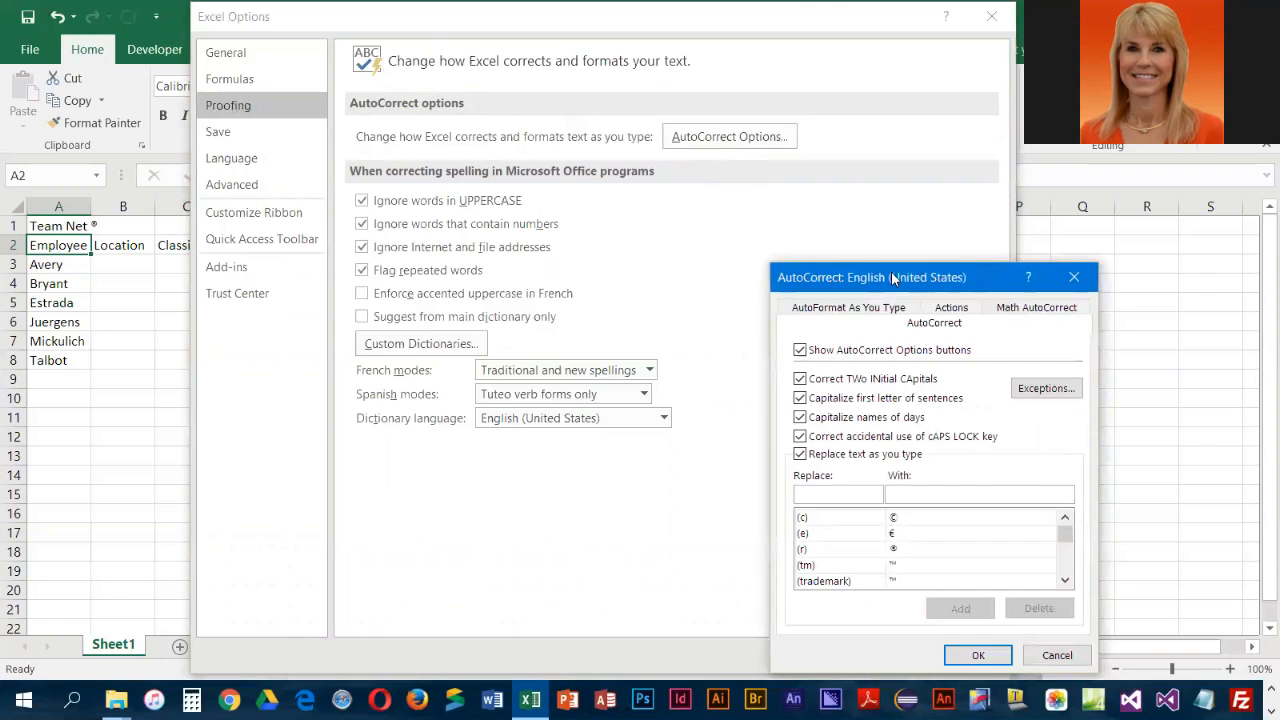
left_click_drag(893, 278, 533, 143)
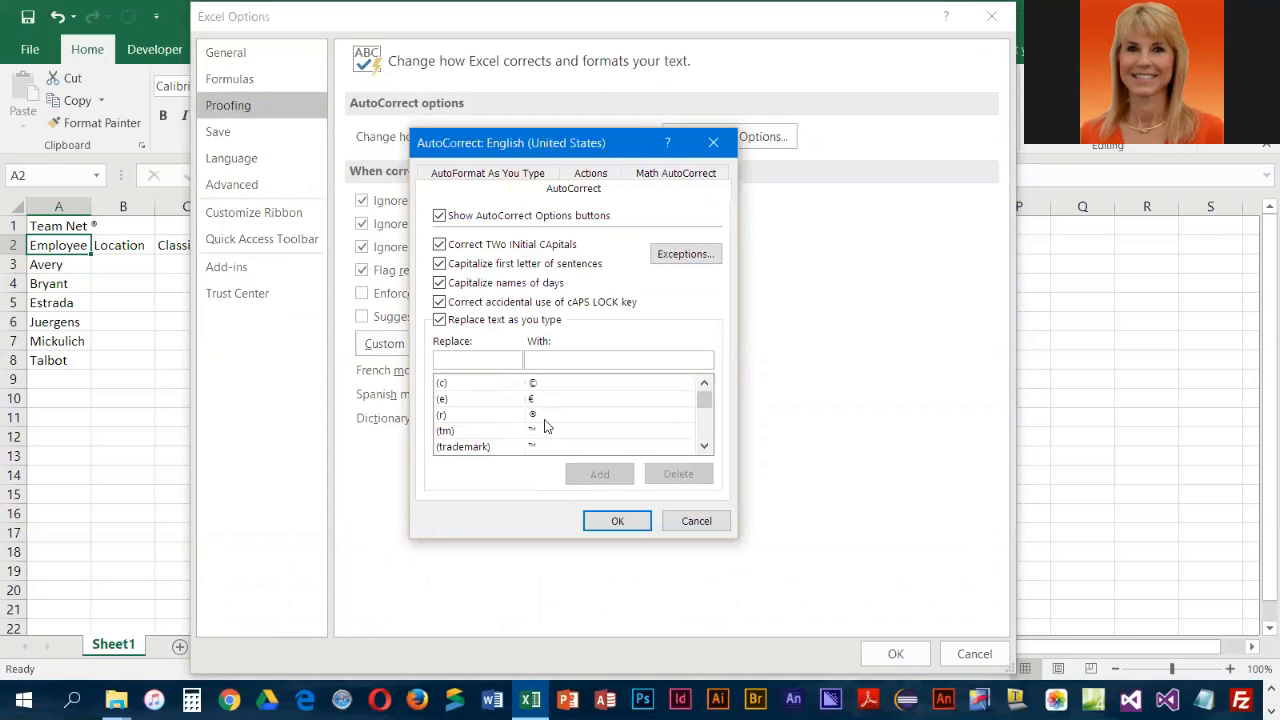
Look through the AutoCorrect replacement list to see which symbols and misspellings are automatically corrected
left_click(704, 446)
left_click(704, 446)
left_click(704, 446)
left_click(704, 446)
scroll(532, 416, "up", 2)
scroll(534, 420, "down", 2)
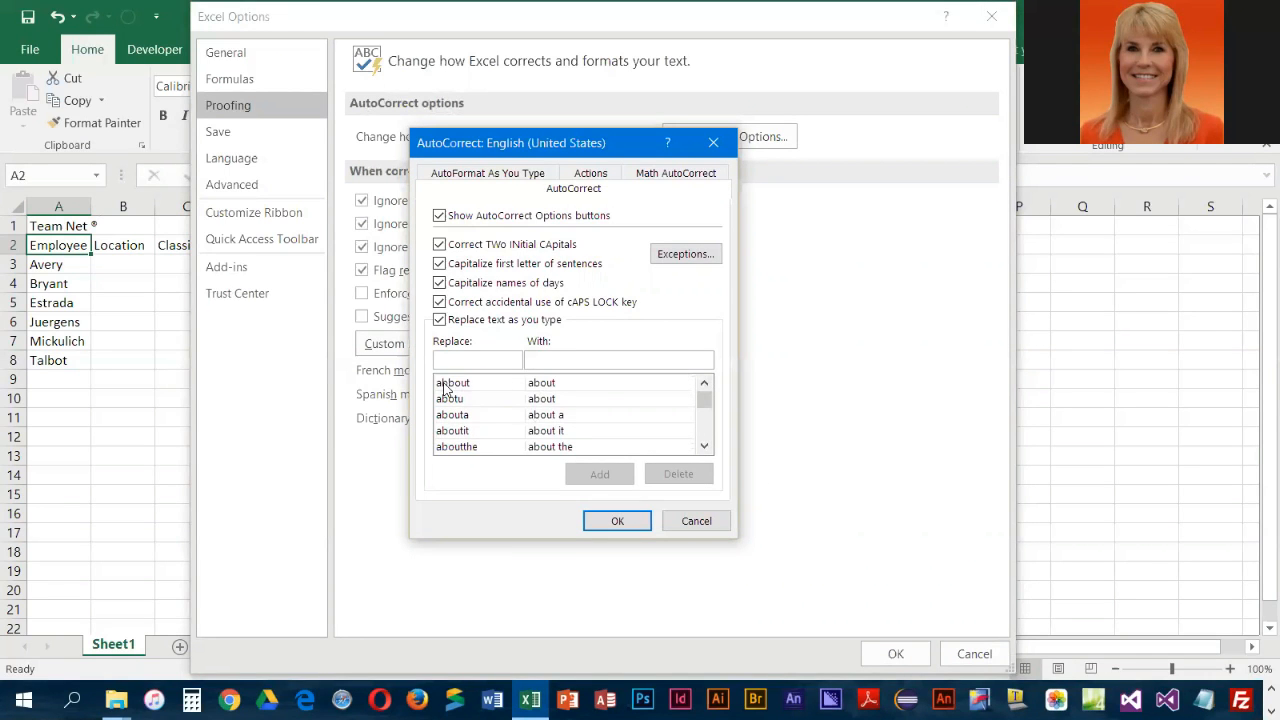
scroll(519, 427, "down", 2)
scroll(517, 430, "down", 1)
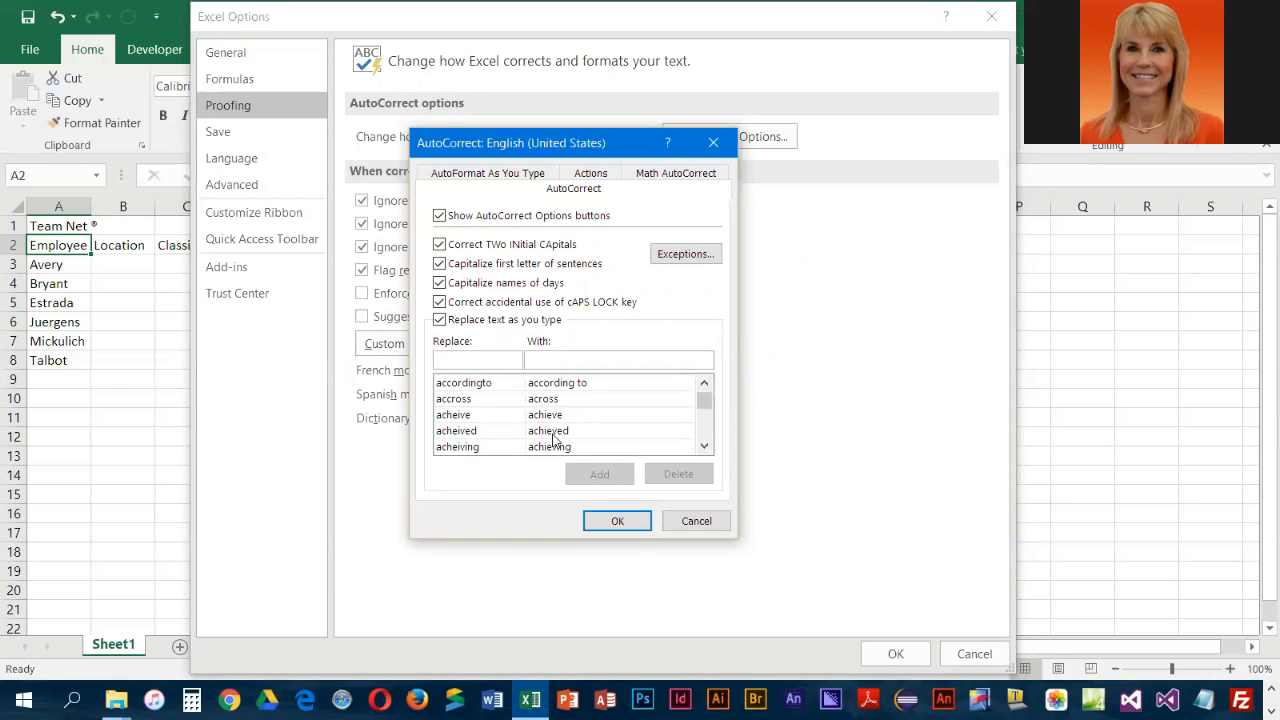
scroll(556, 440, "down", 4)
scroll(558, 440, "down", 5)
scroll(558, 440, "down", 3)
mouse_move(706, 412)
left_mouse_down()
mouse_move(709, 449)
mouse_move(709, 400)
mouse_move(708, 423)
mouse_move(705, 410)
left_mouse_up()
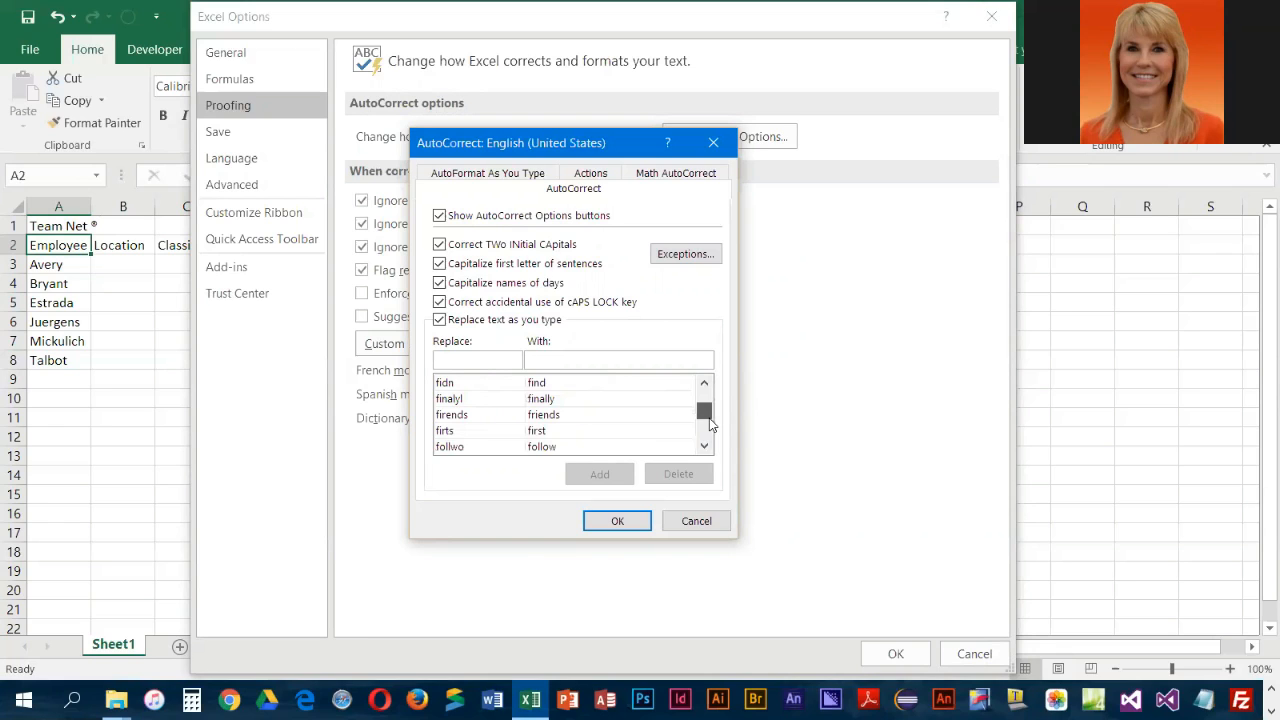
scroll(449, 428, "down", 5)
scroll(449, 428, "down", 1)
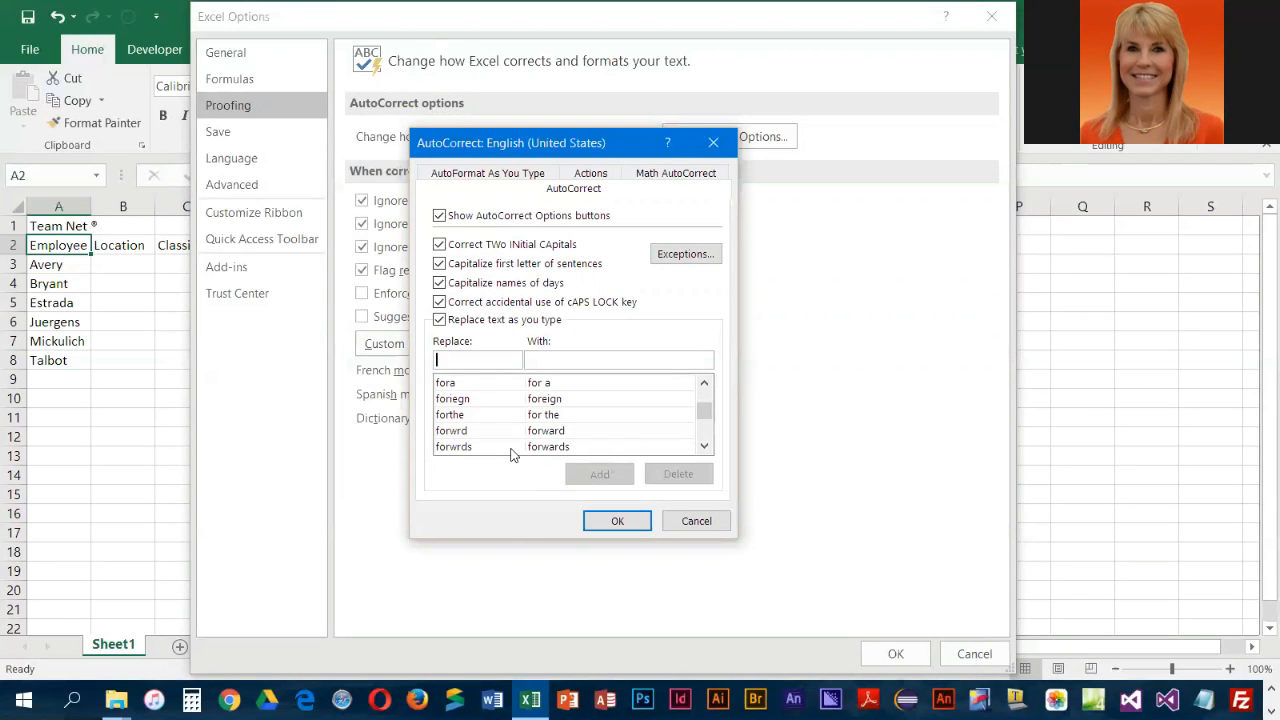
Fill in an AutoCorrect entry that replaces a person's lowercase initials with their full name
type("ljb")
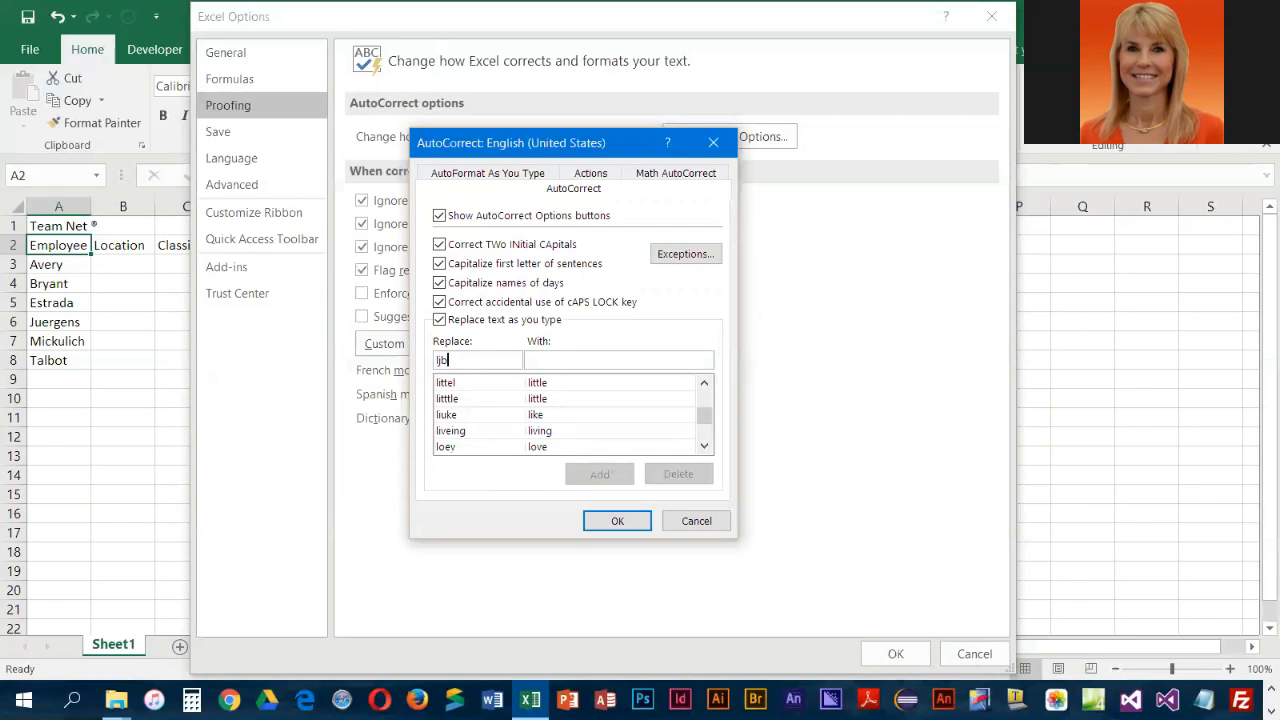
key("Tab")
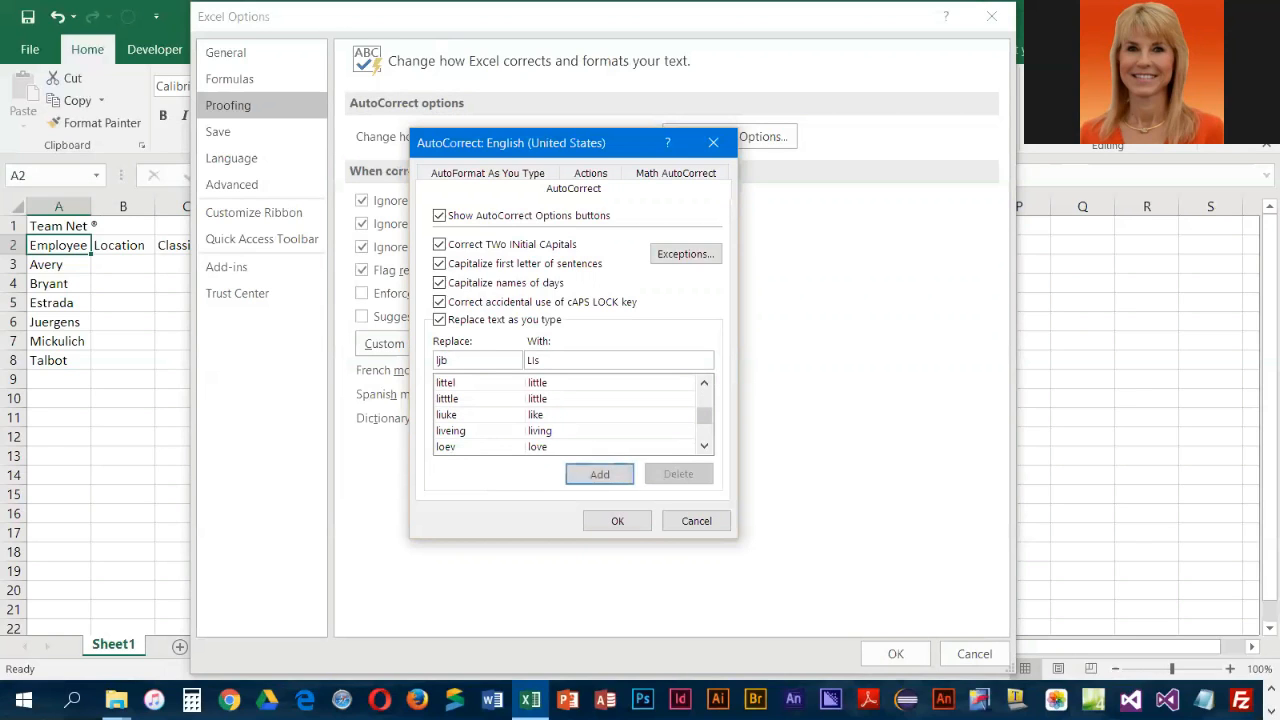
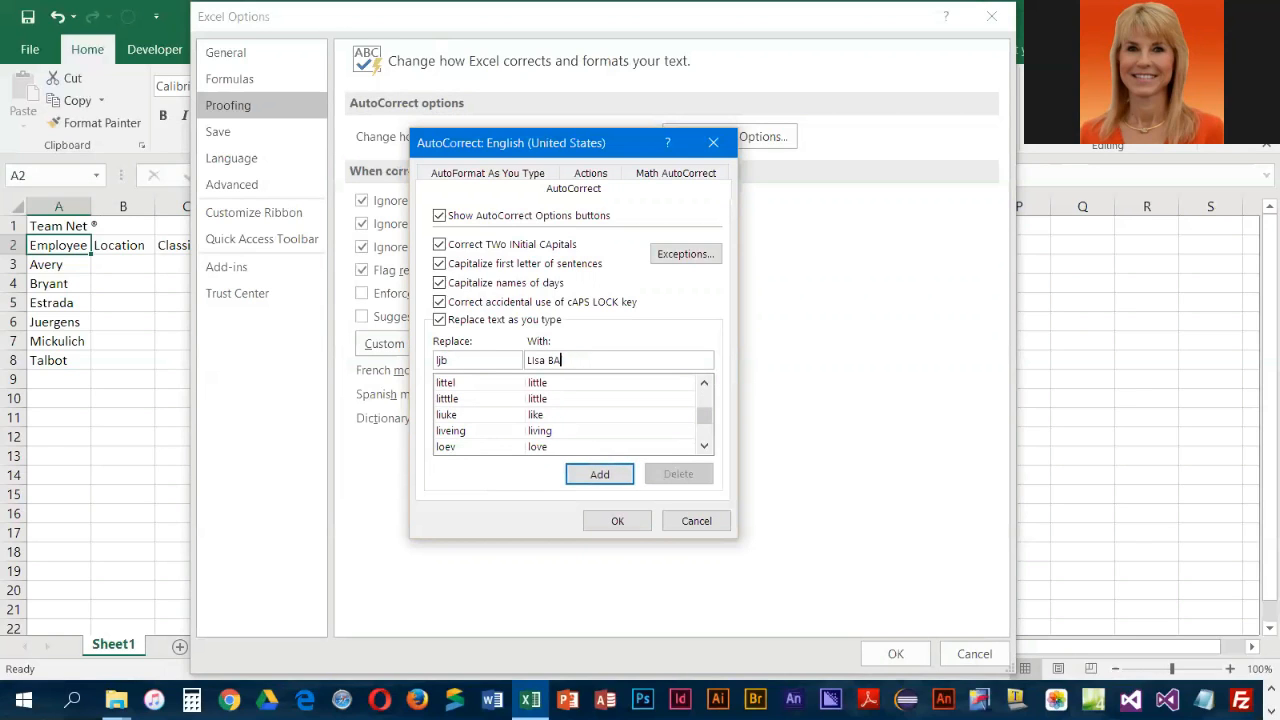
Try an AutoCorrect entry that replaces nmc with Northwestern Michigan College, then cancel out of the AutoCorrect and options dialogs
double_click(443, 359)
type("nmc")
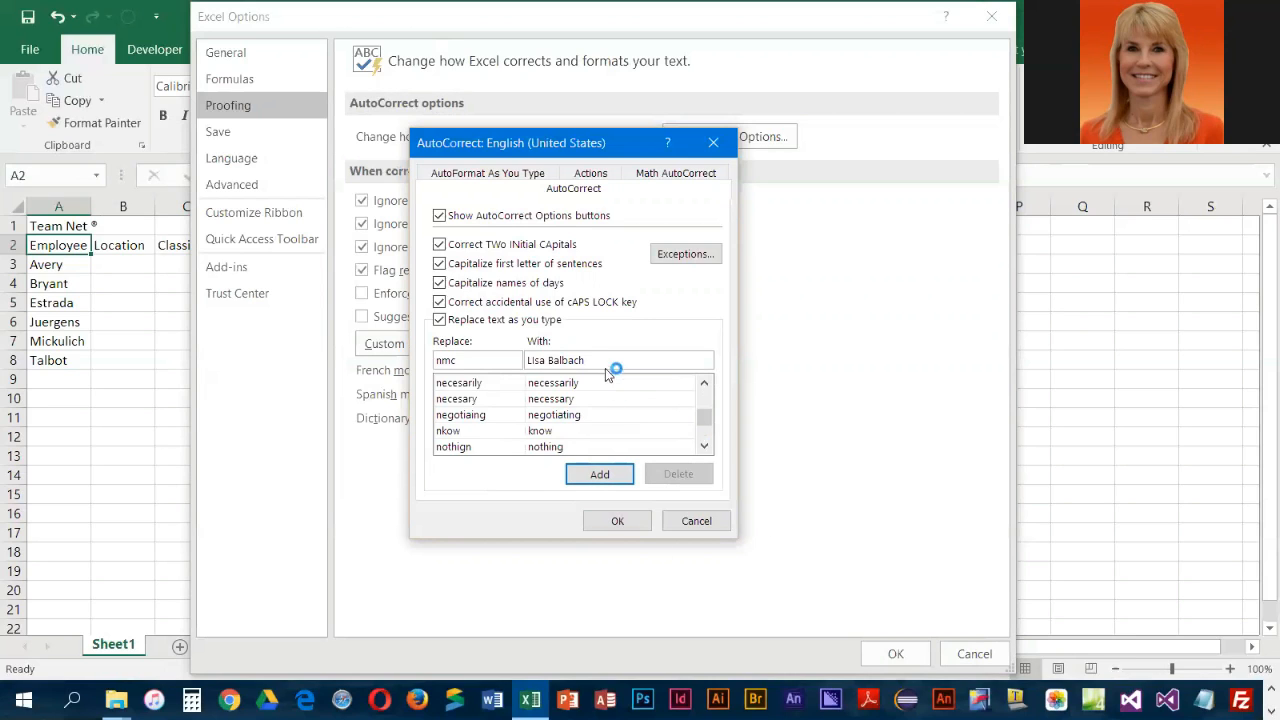
left_click_drag(594, 361, 522, 361)
type("Northwe")
type("n Michigan College")
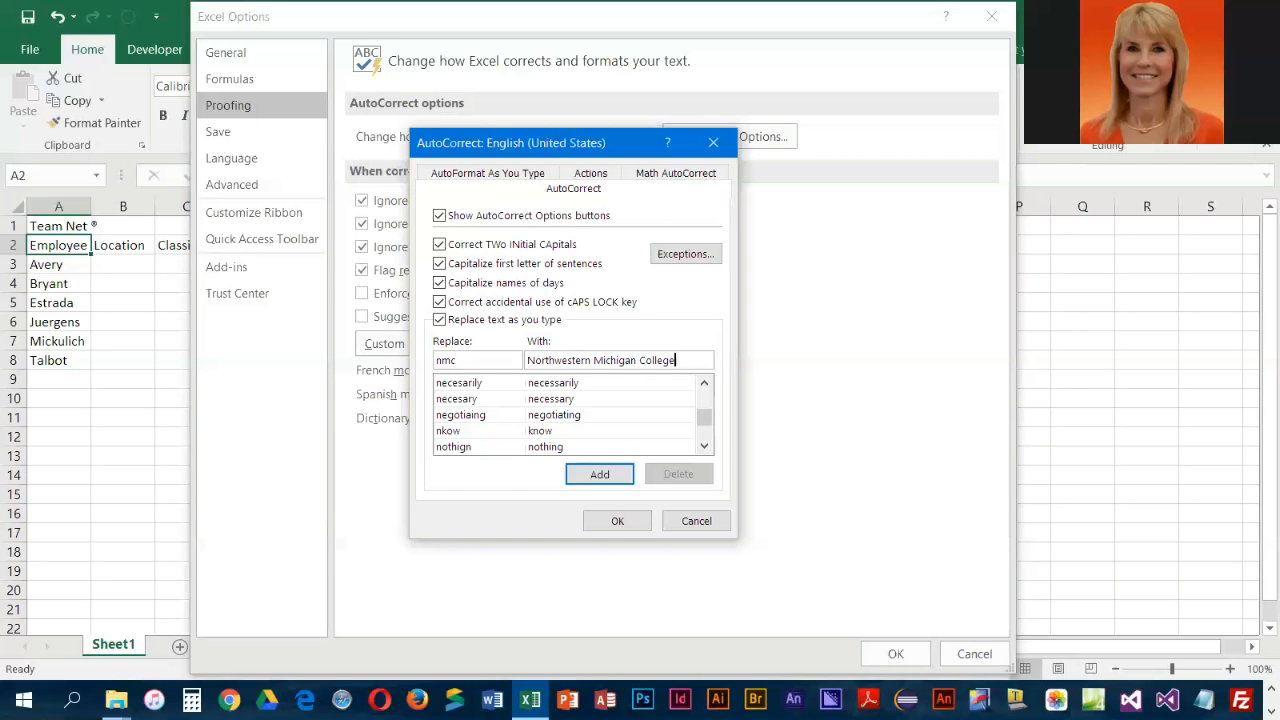
left_click(594, 471)
left_click(696, 522)
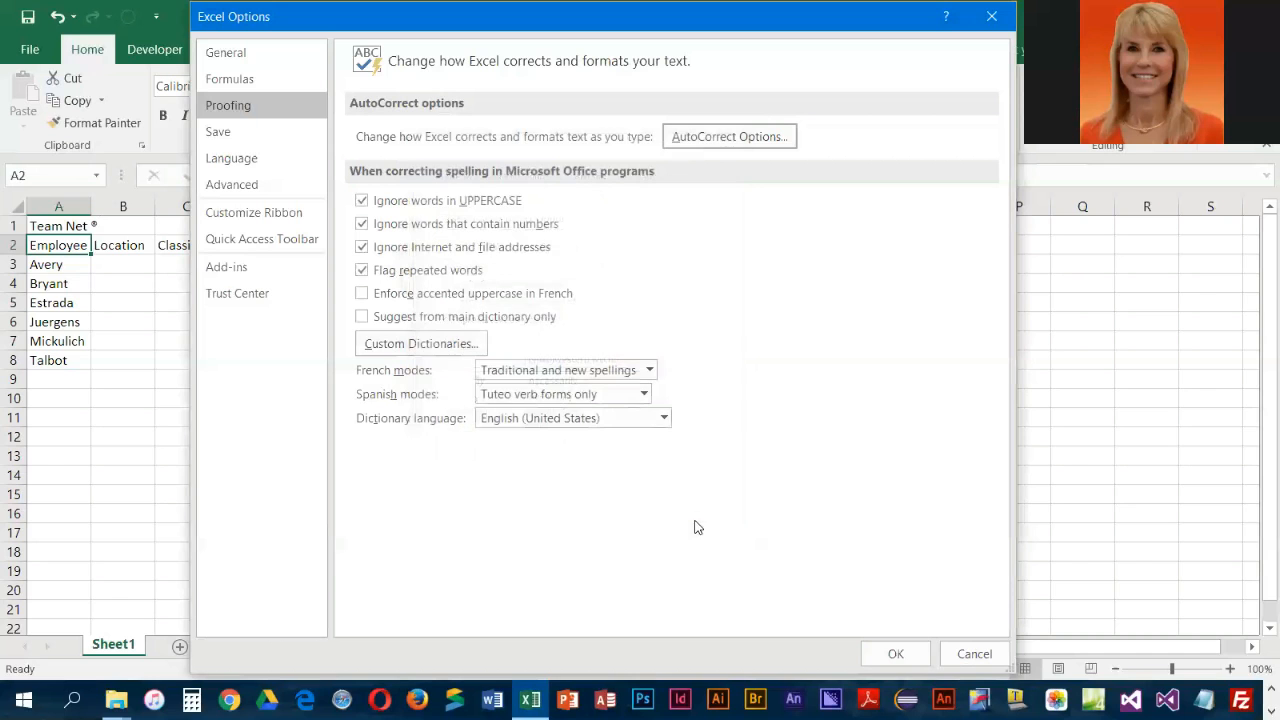
left_click(973, 655)
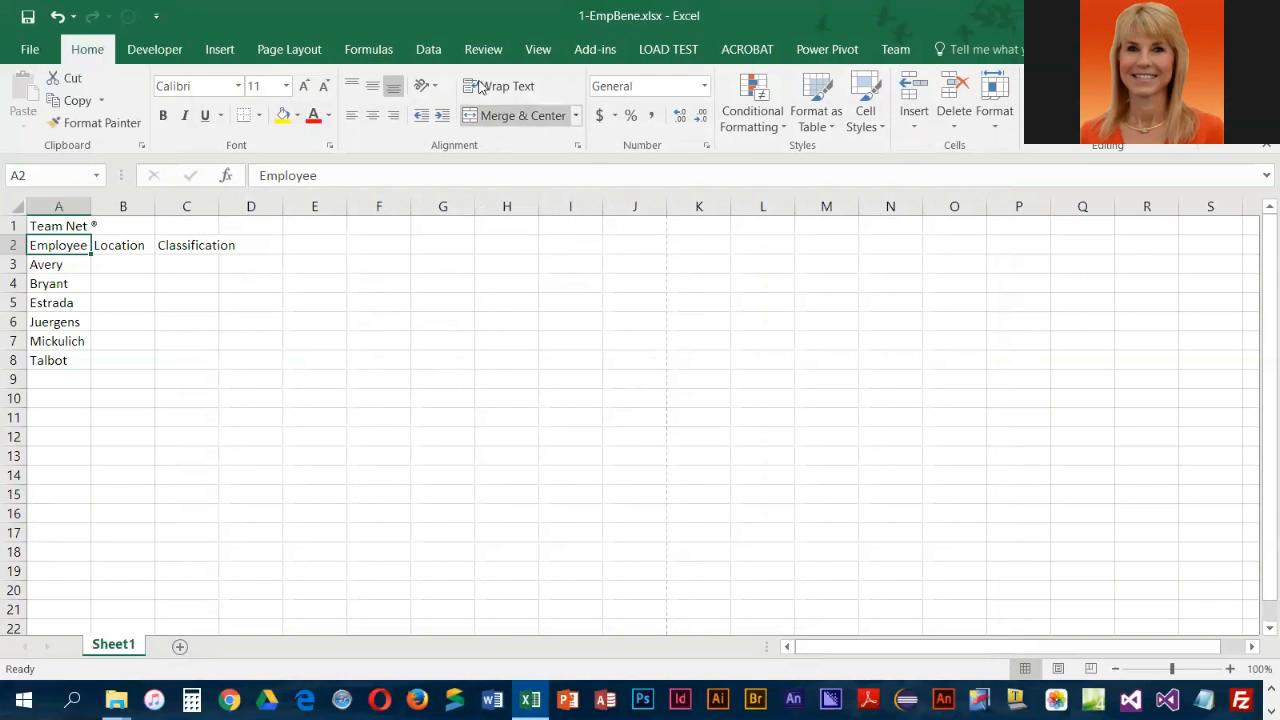
Save the edited workbook and select cell B3 under the Location heading
left_click(27, 22)
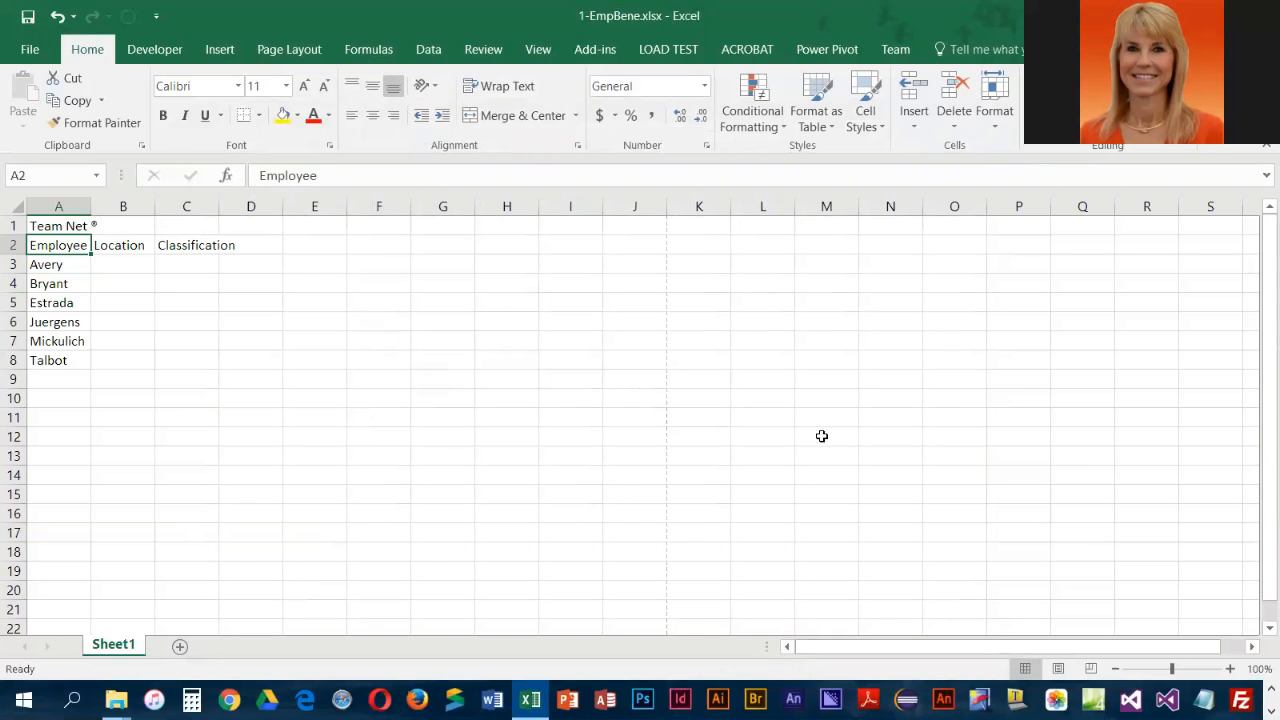
left_click(130, 264)
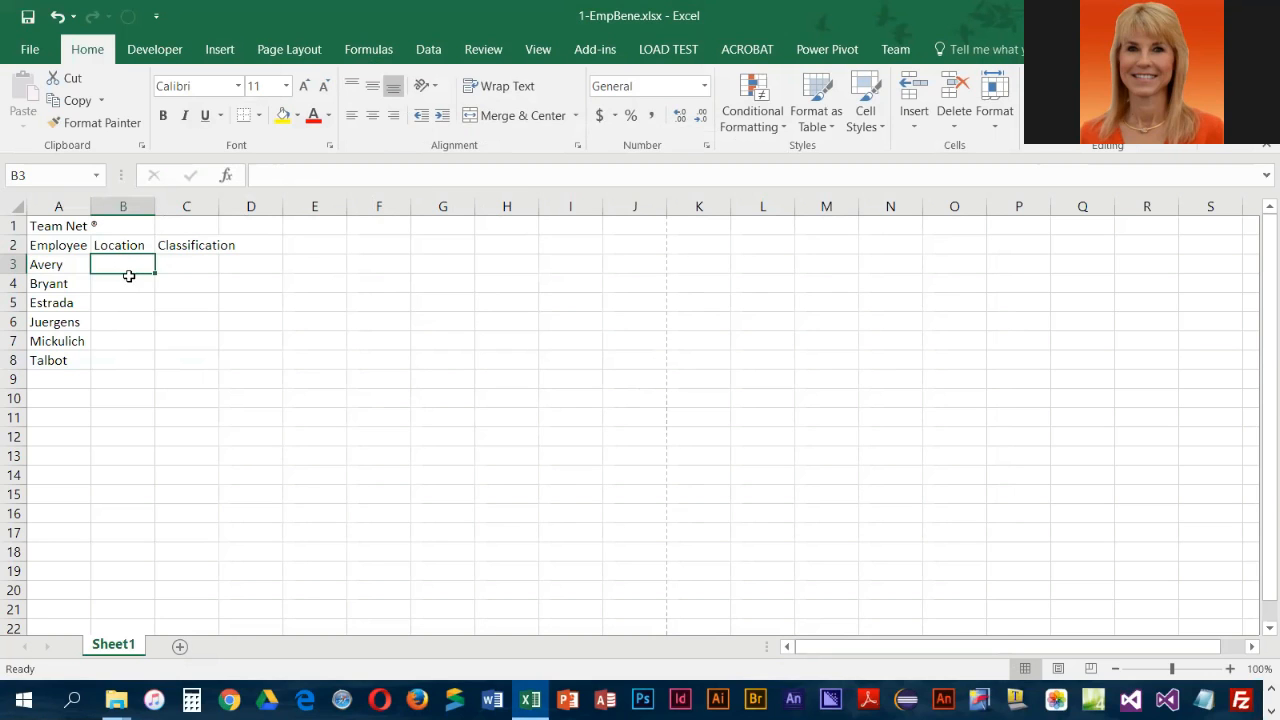
Fill the Location column in B3:B8 with West, North, West, West, North and West
type("West")
key("Return")
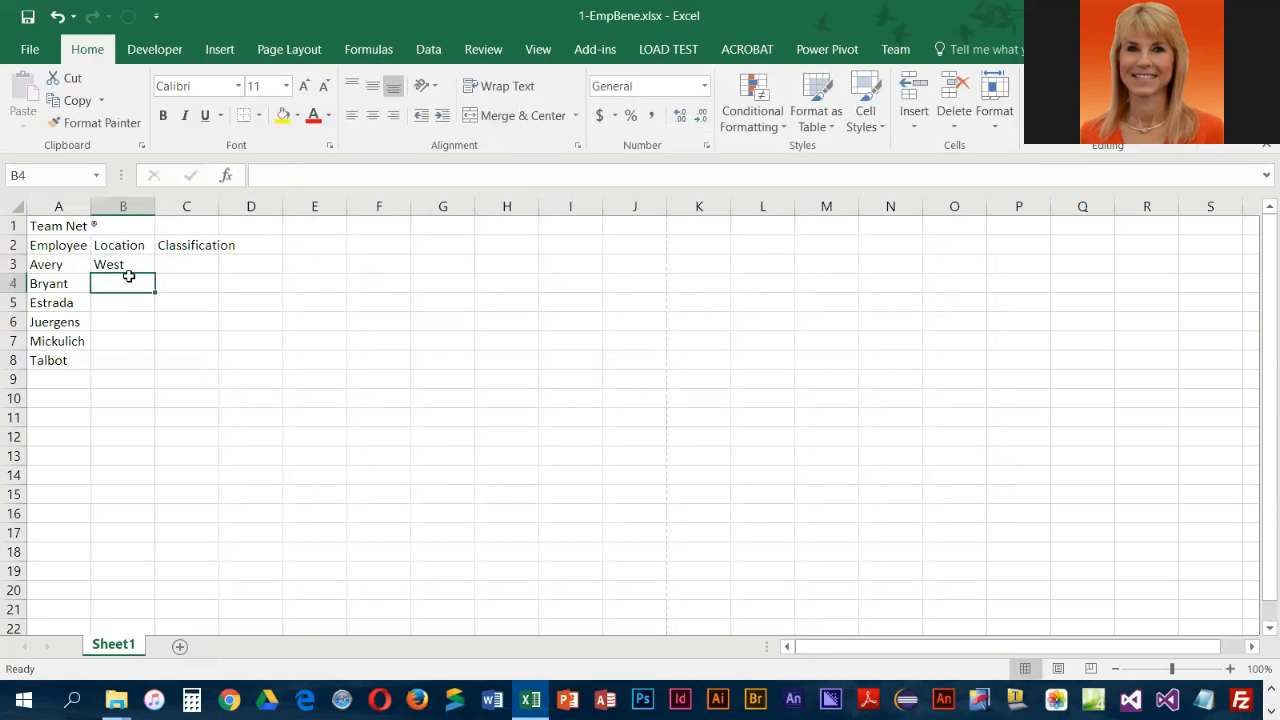
type("North")
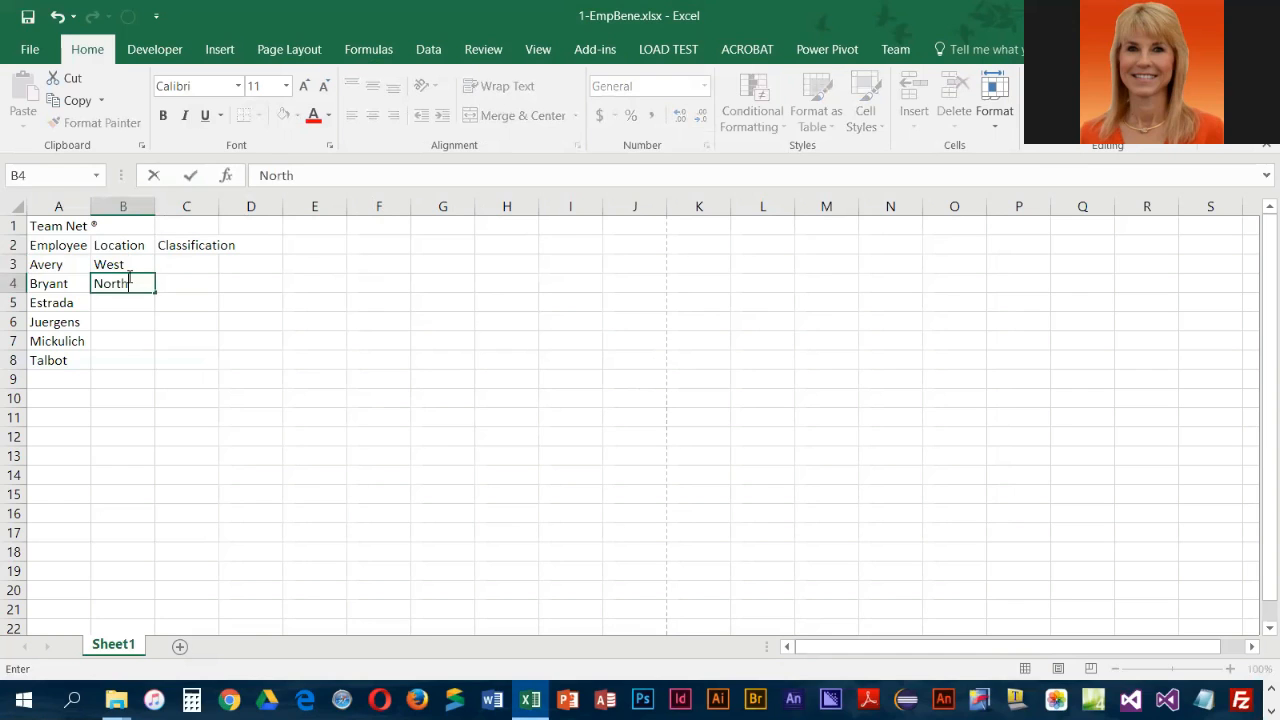
key("Return")
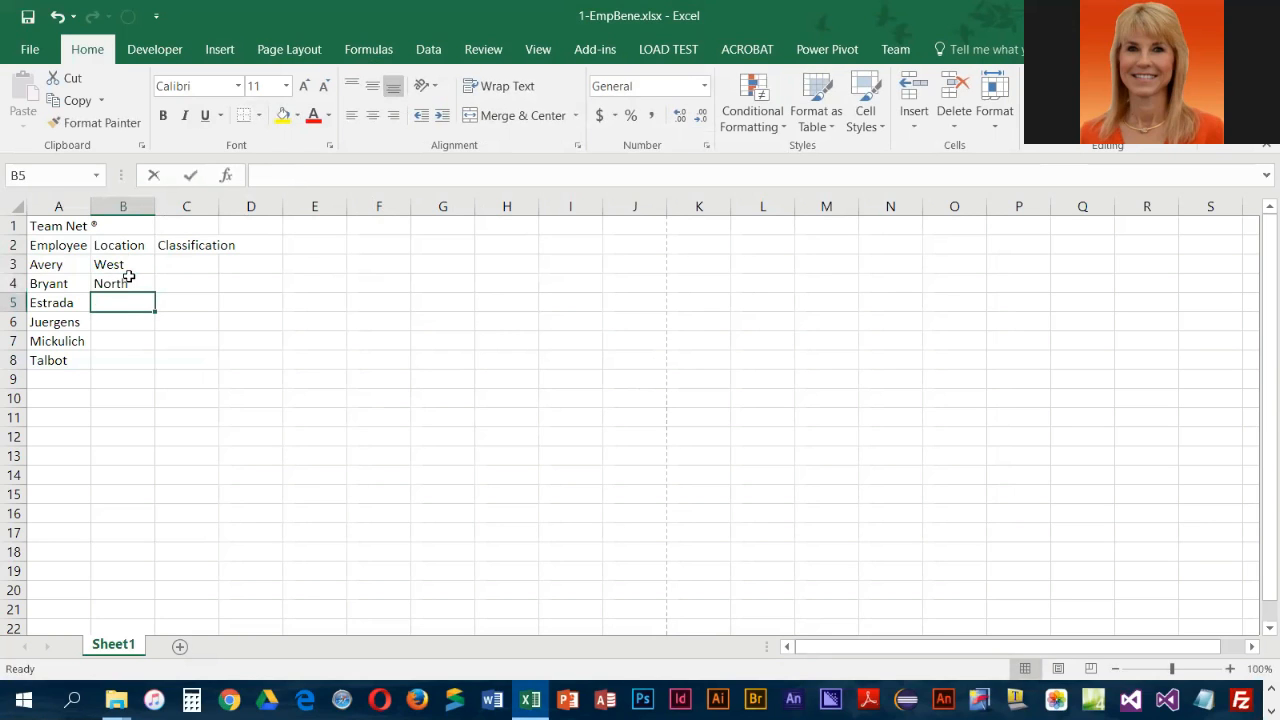
type("West")
key("Return")
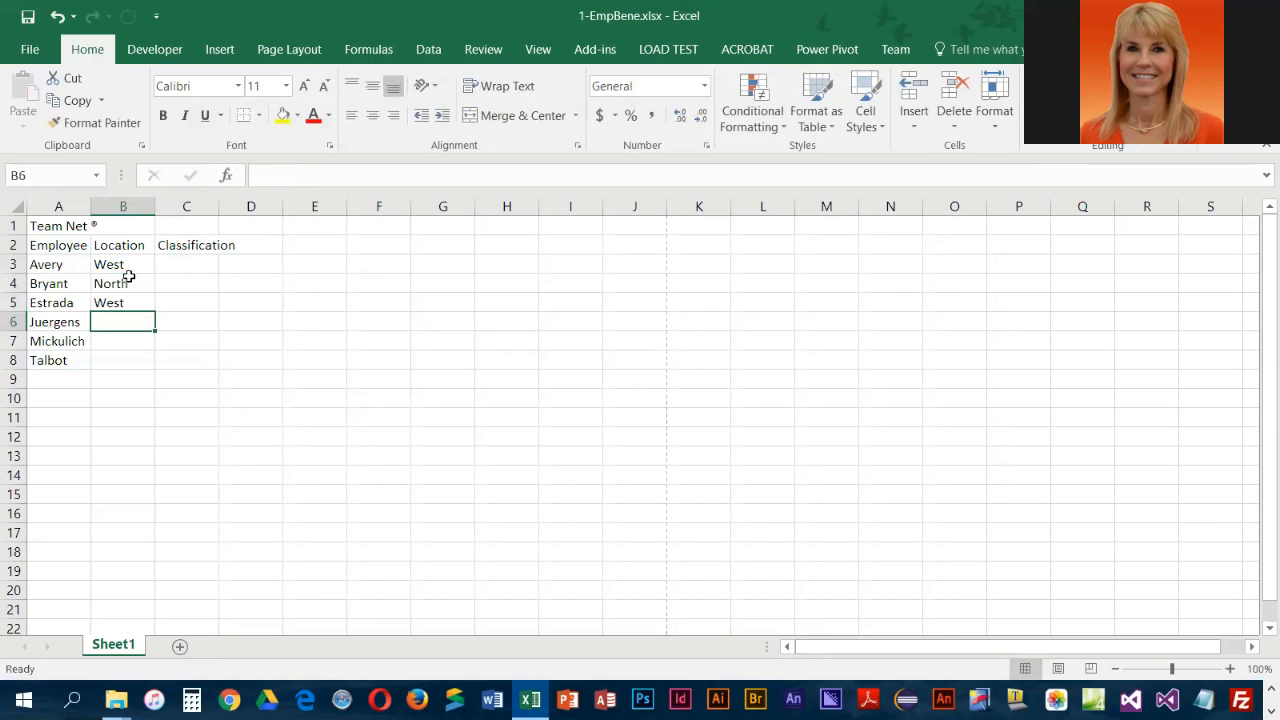
type("West")
key("Return")
type("Nort")
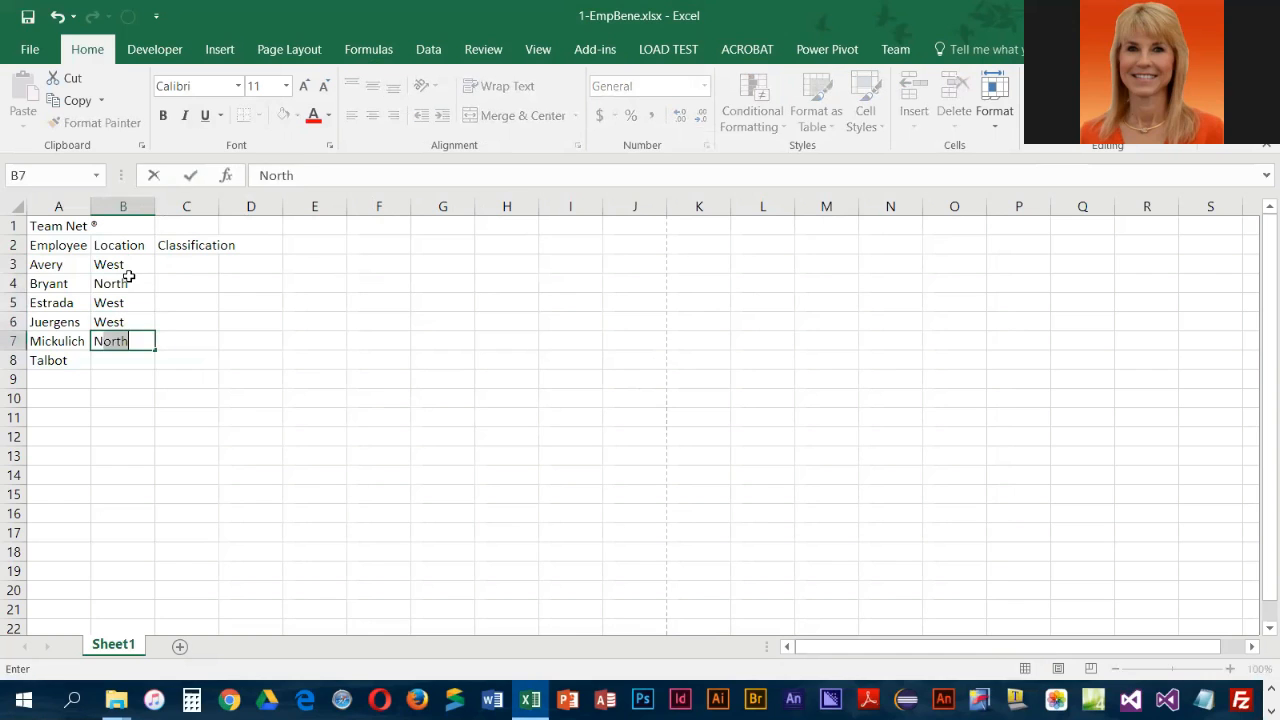
type("h")
key("Return")
type("West")
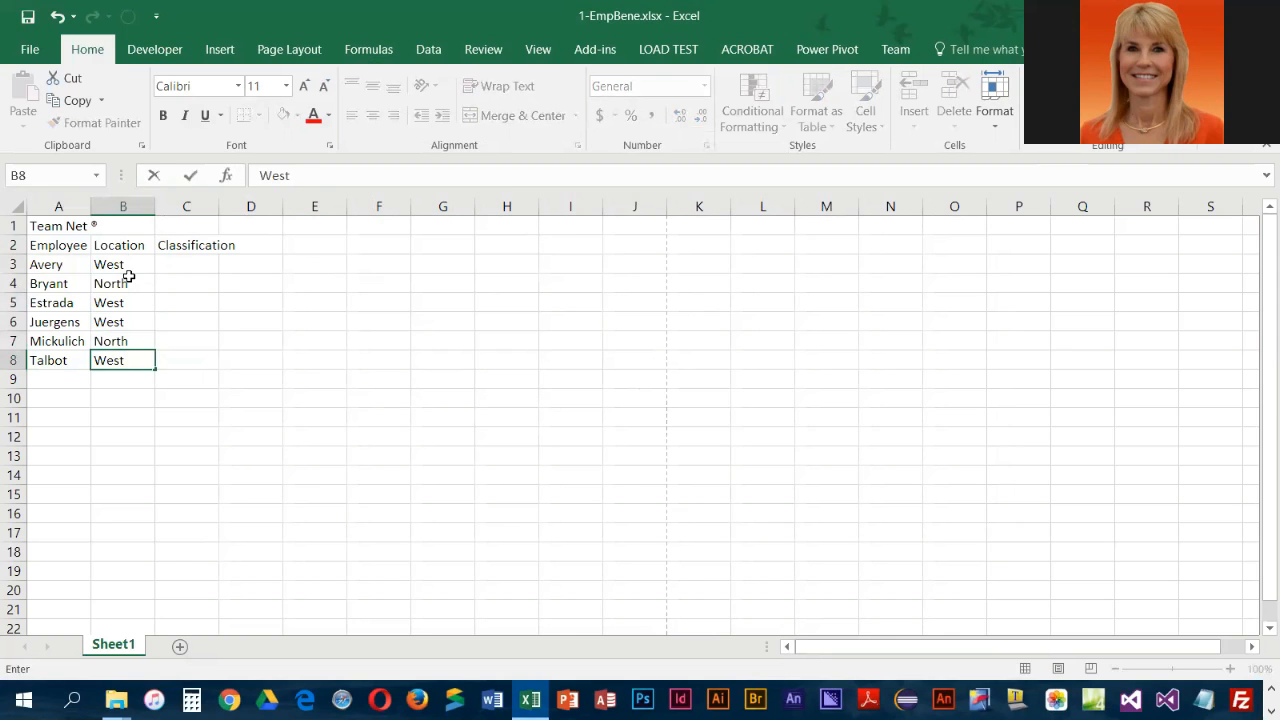
key("Tab")
Enter Hourly in C3 and Salaried in C4 and C5 under the Classification heading
key("Up")
key("Up")
key("Up")
key("Up")
key("Up")
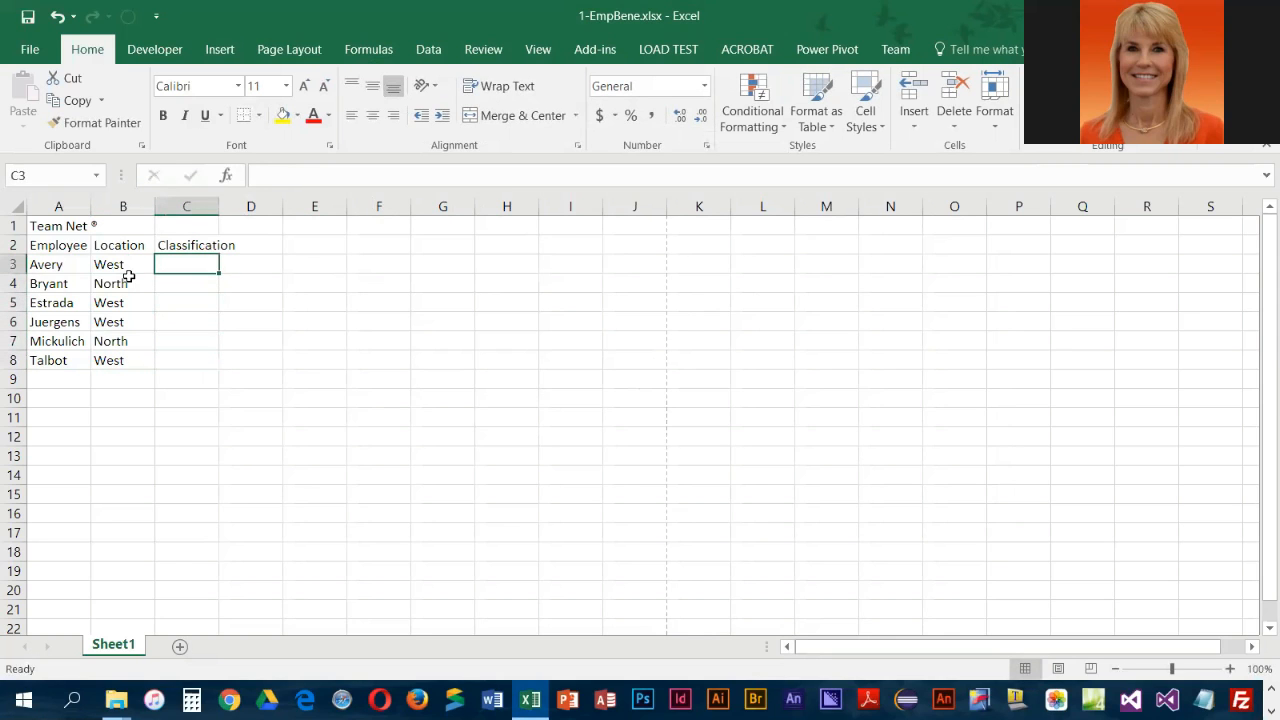
type("Hourly")
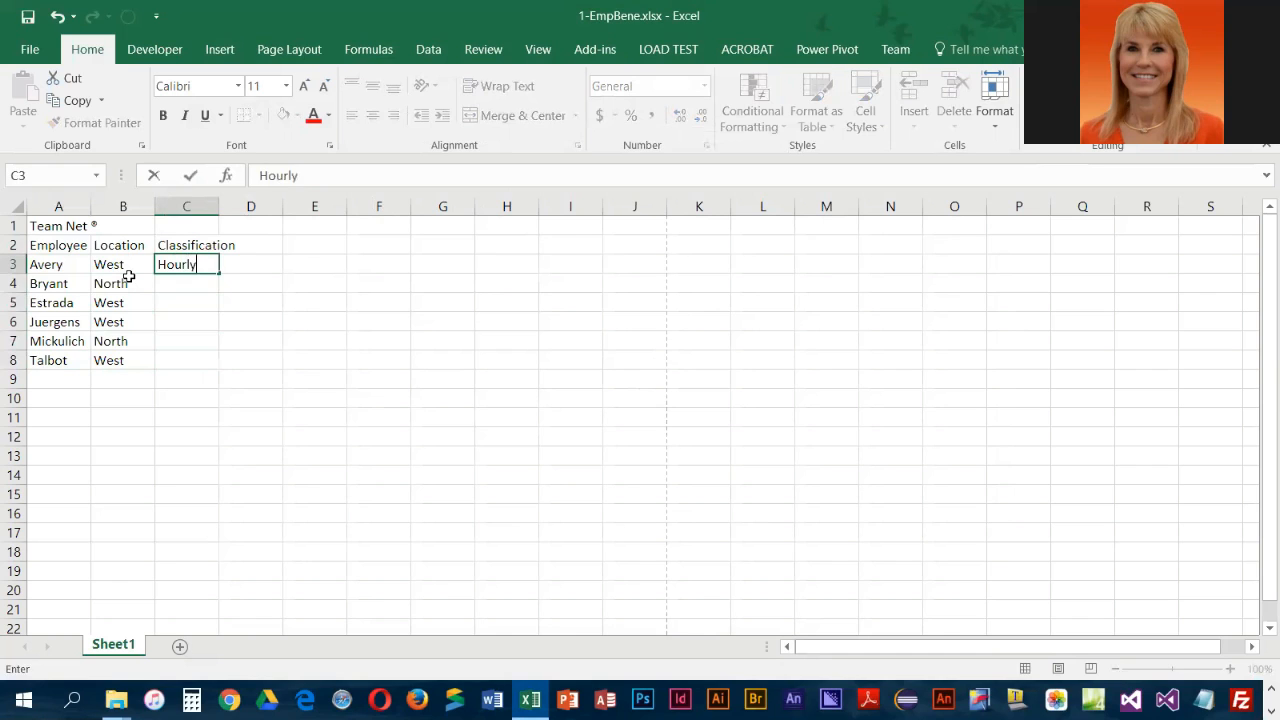
key("Return")
type("Salaried")
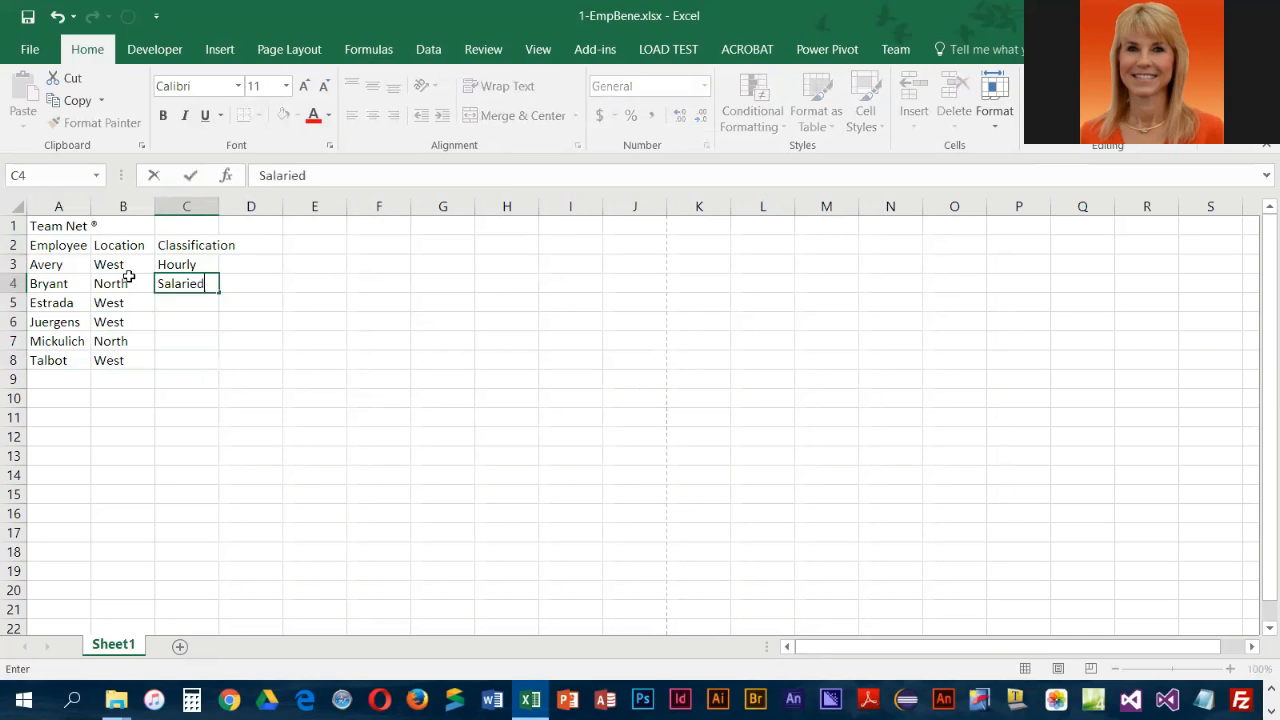
key("Return")
type("Salaried")
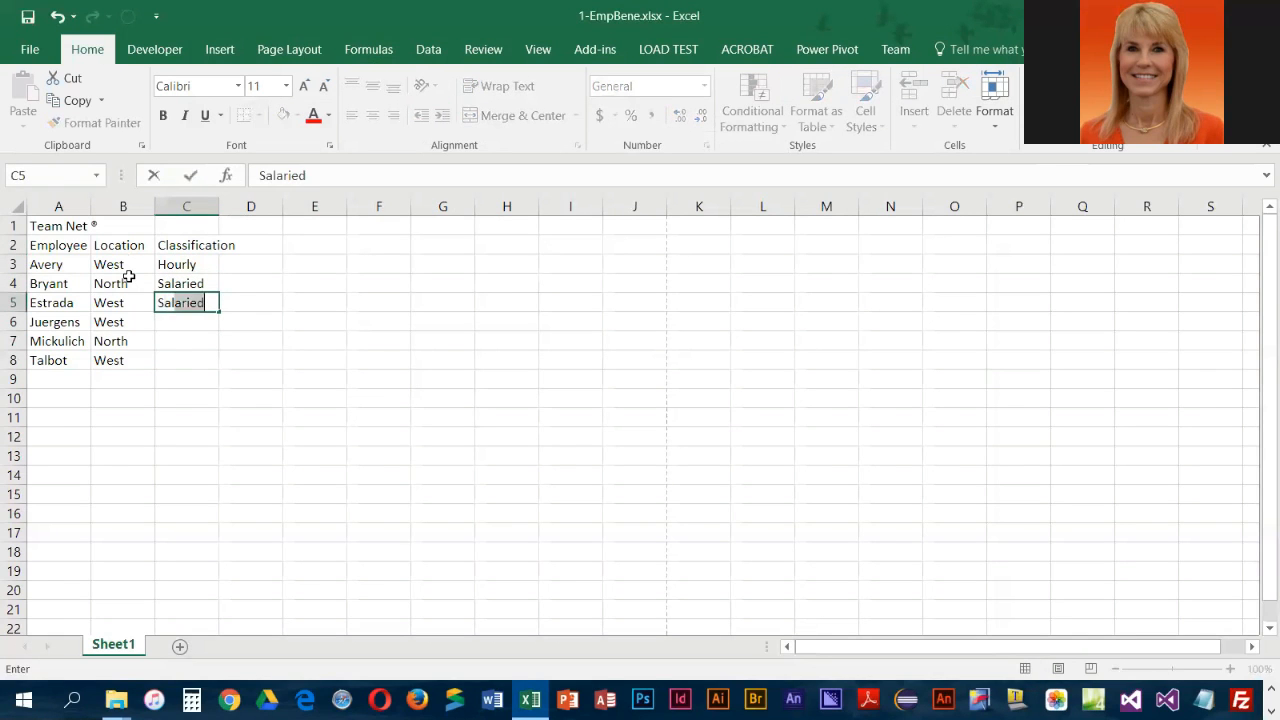
key("Return")
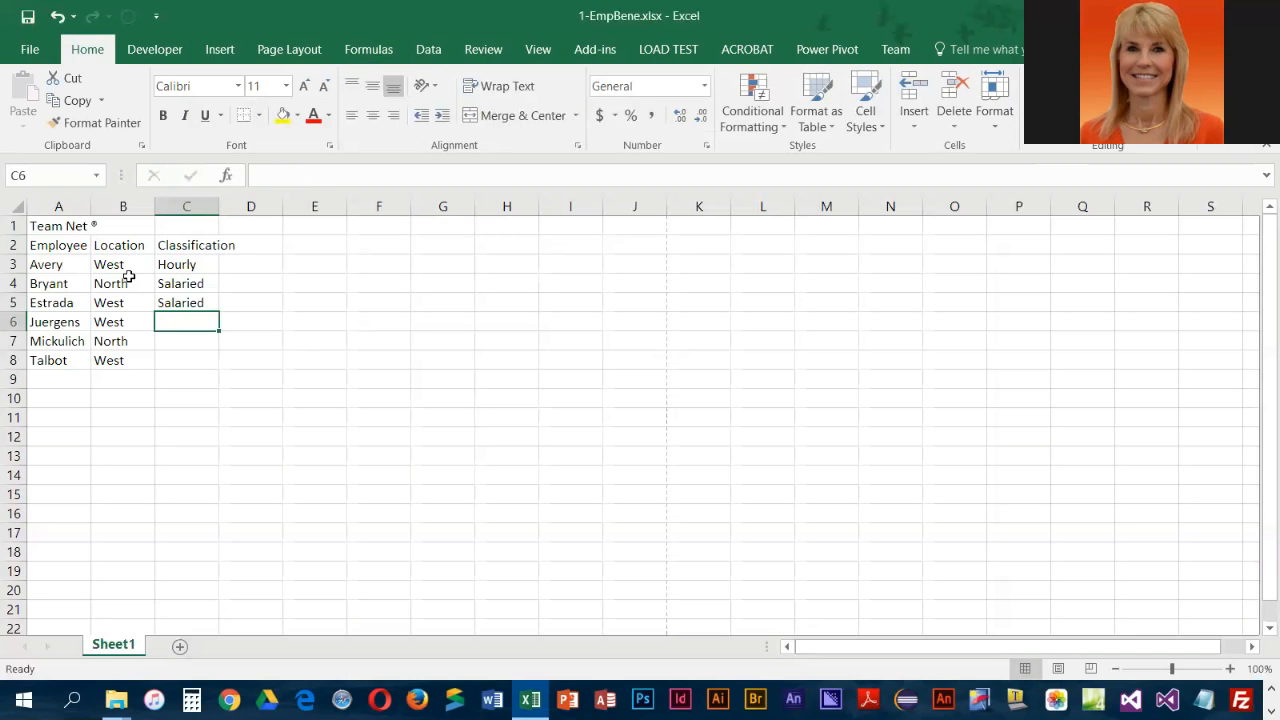
Copy the Salaried classification from C5 and paste it into C6
type("Salaried")
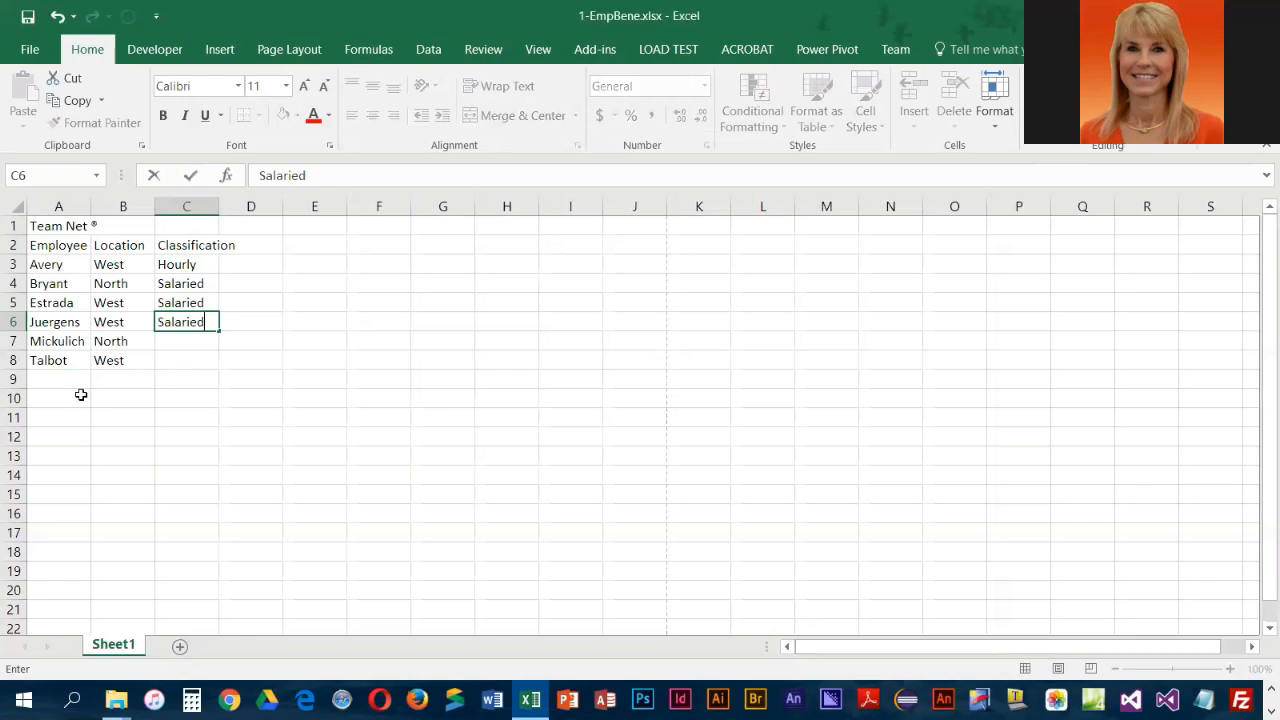
key("Escape")
left_click(208, 302)
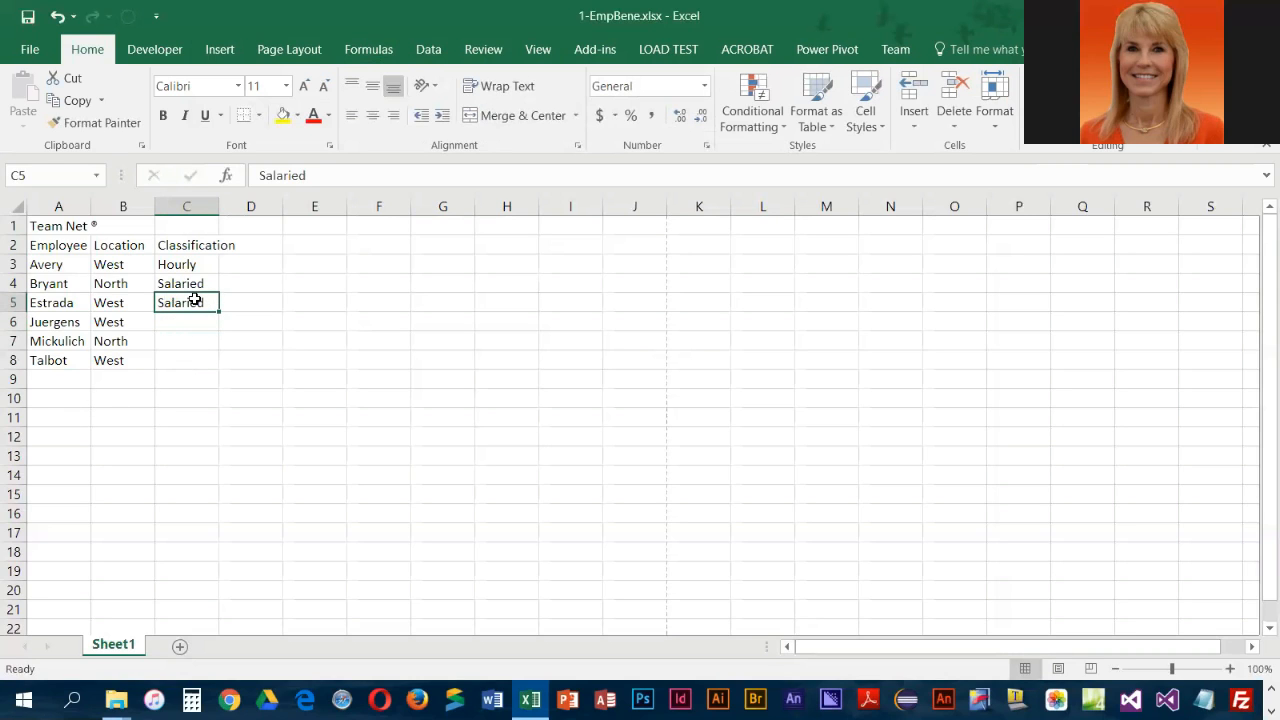
left_click(70, 100)
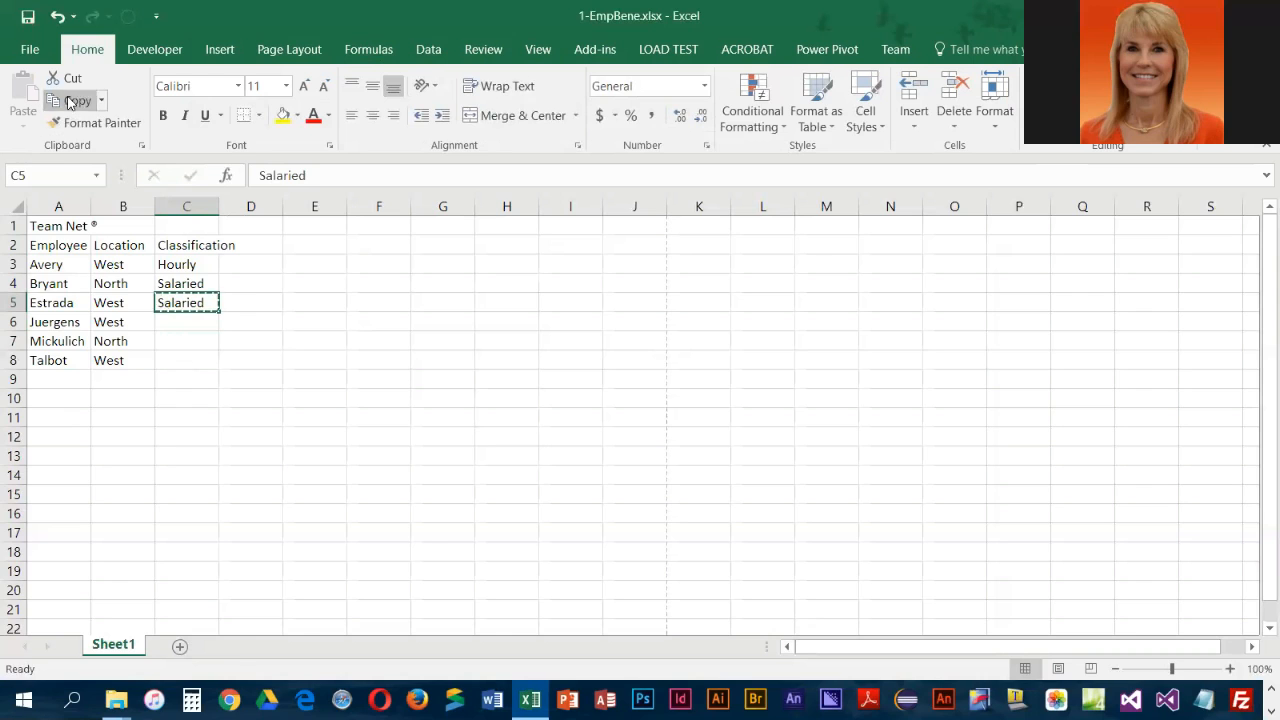
left_click(198, 322)
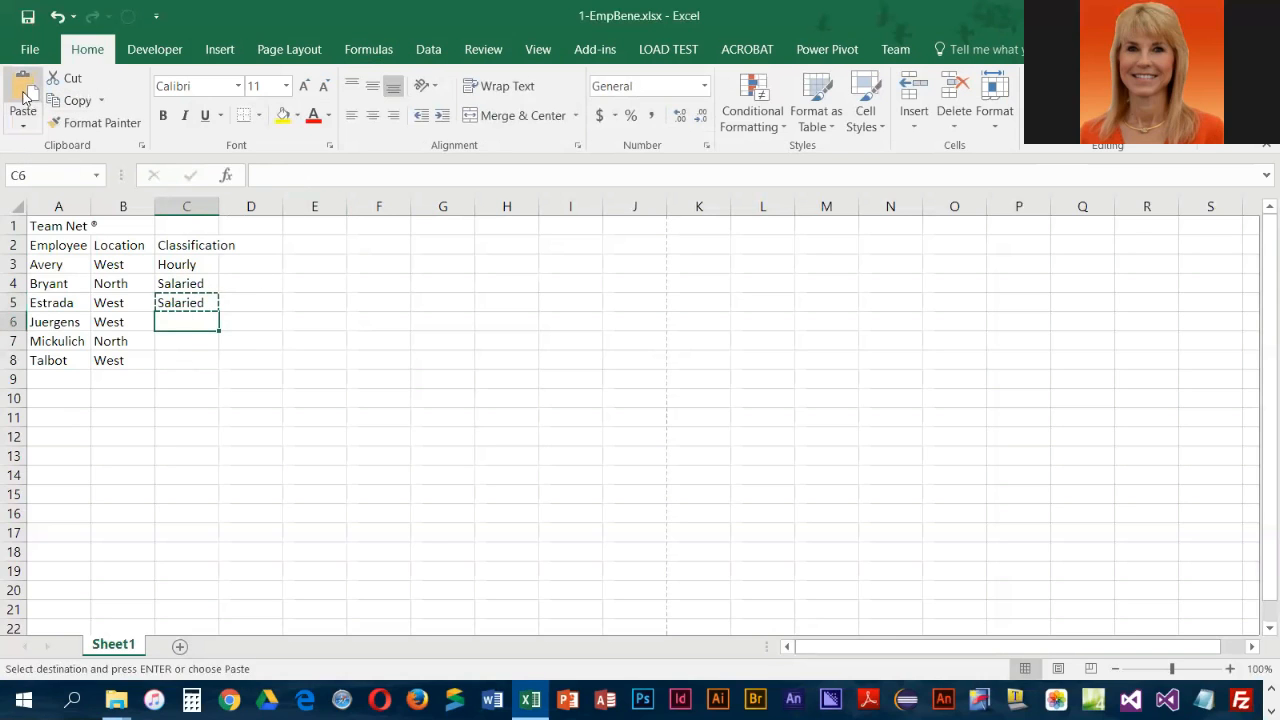
left_click(23, 90)
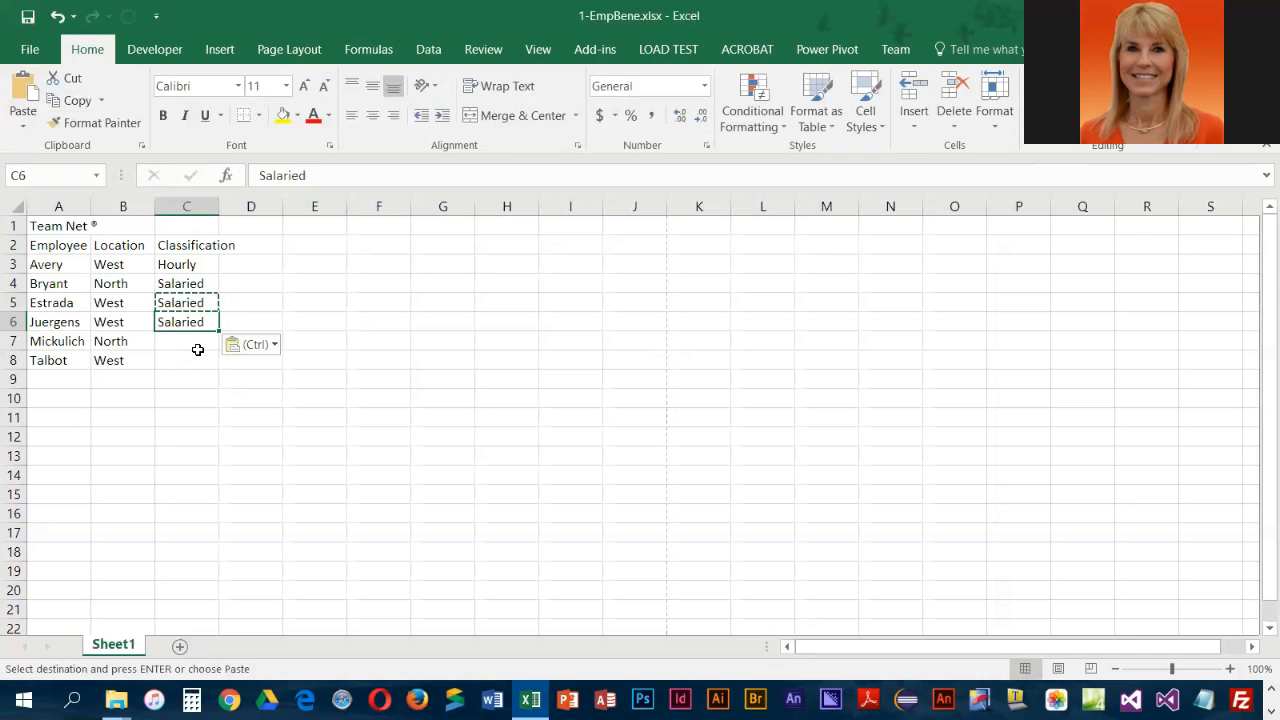
Copy the Hourly classification from C3 into C7 and C8, and end copy mode
left_click(197, 267)
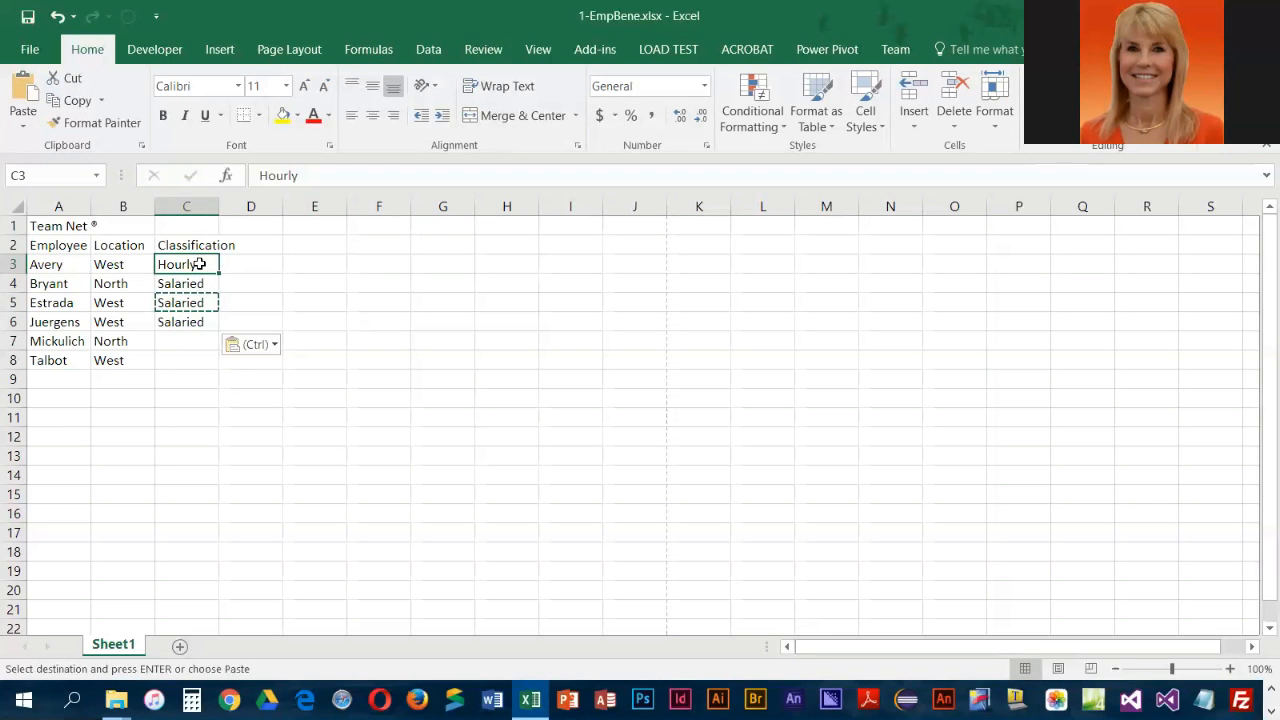
key("ctrl+c")
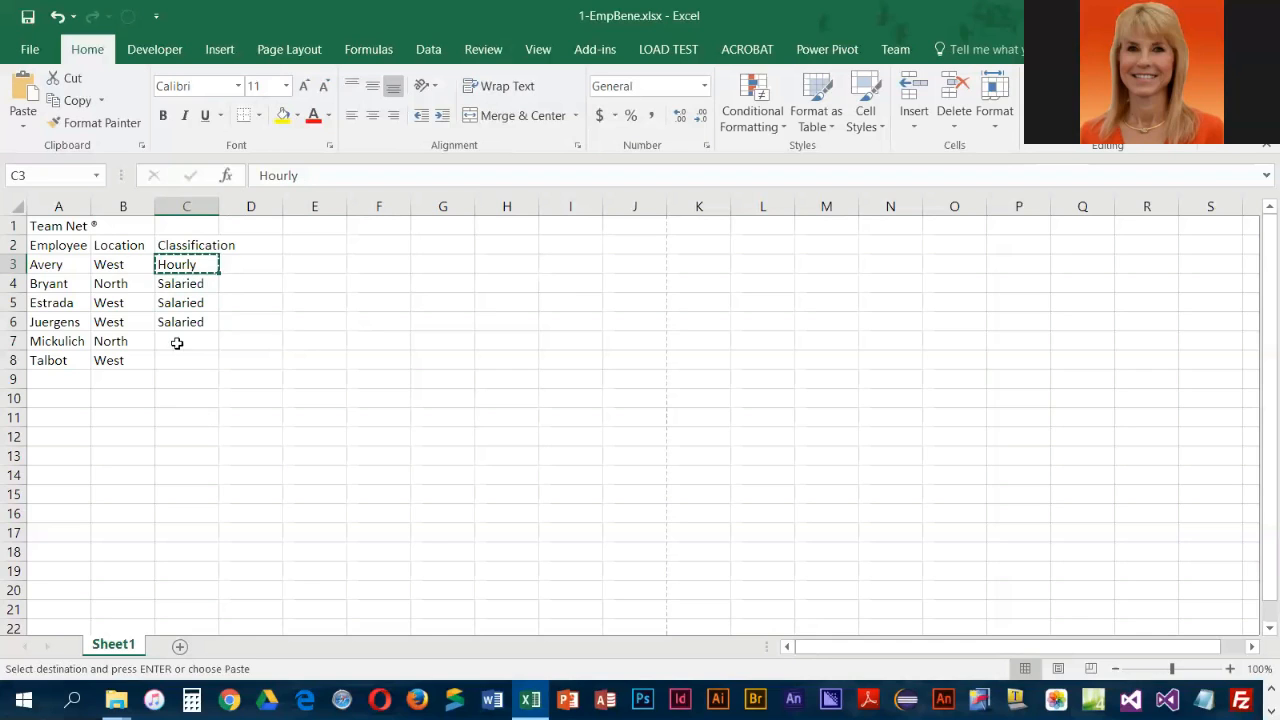
left_click(190, 343)
key("ctrl+v")
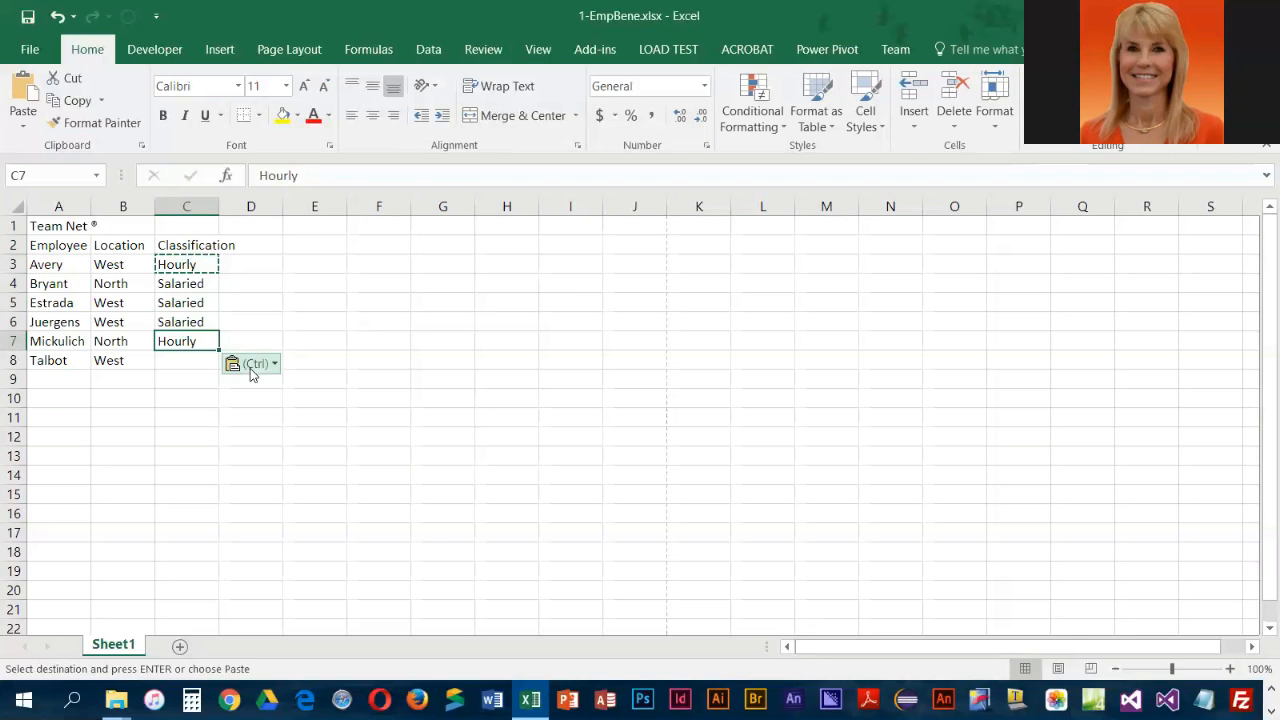
left_click(188, 362)
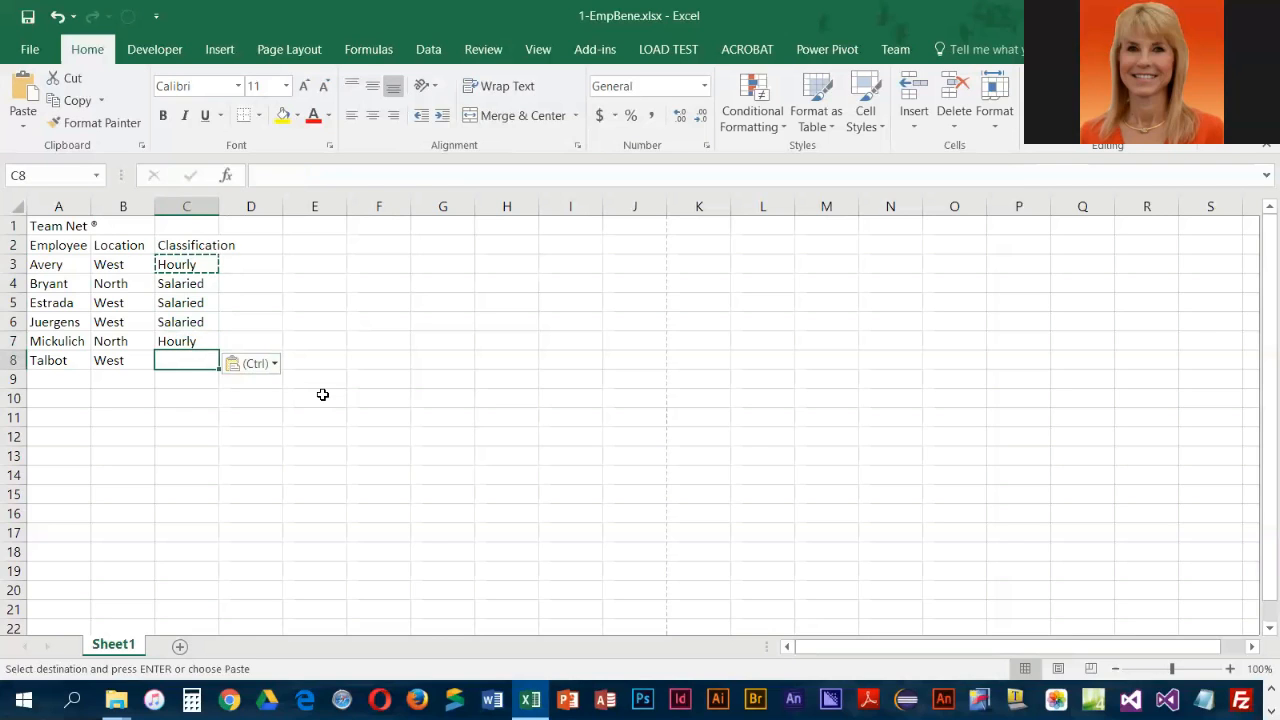
key("ctrl+v")
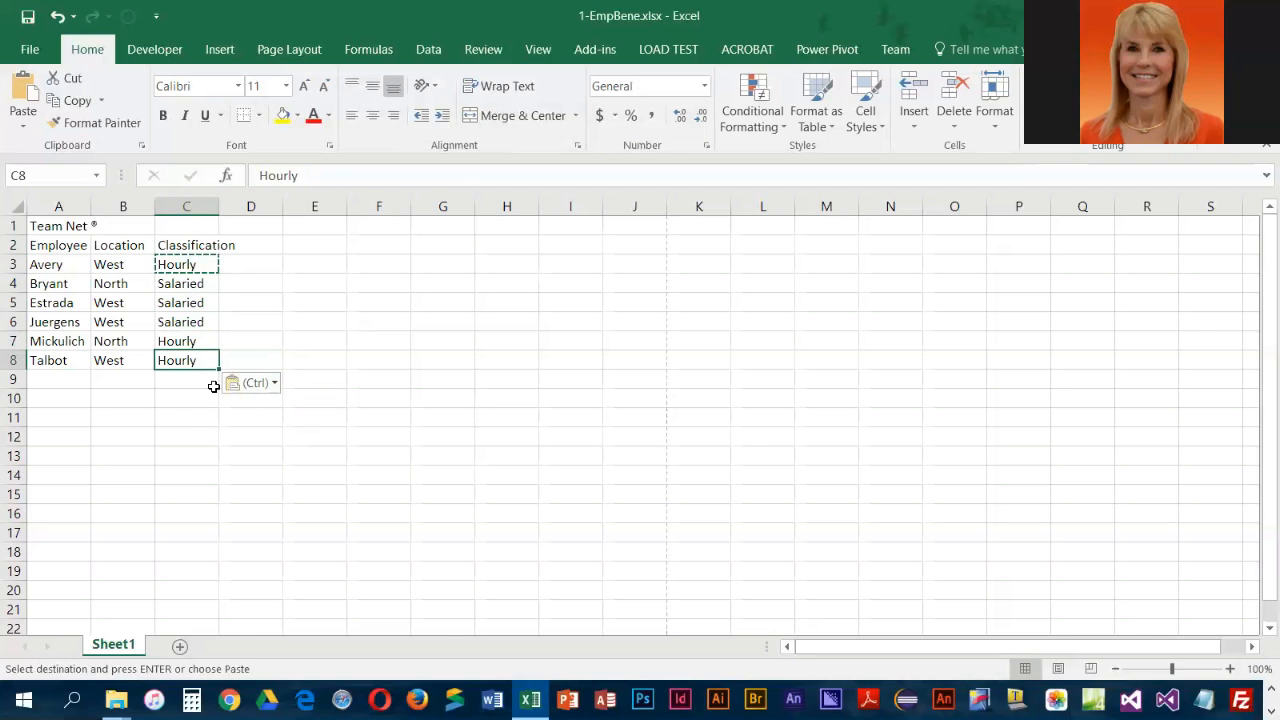
left_click(184, 434)
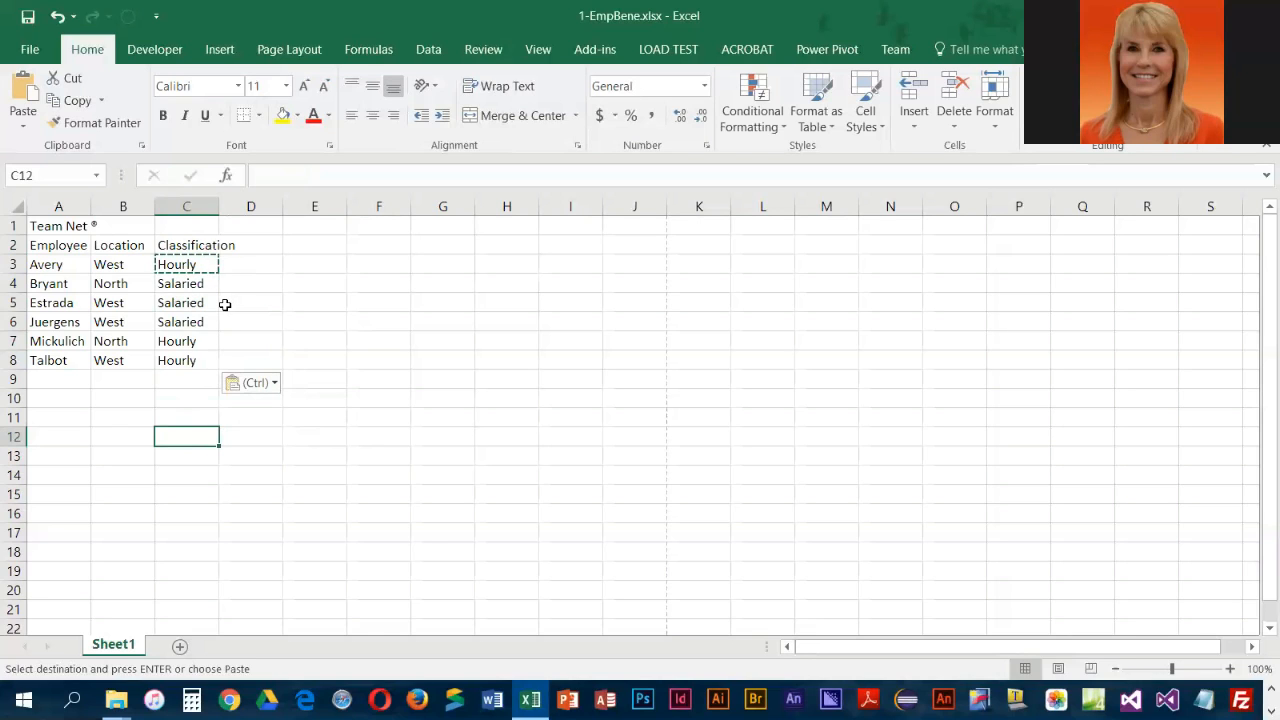
key("Escape")
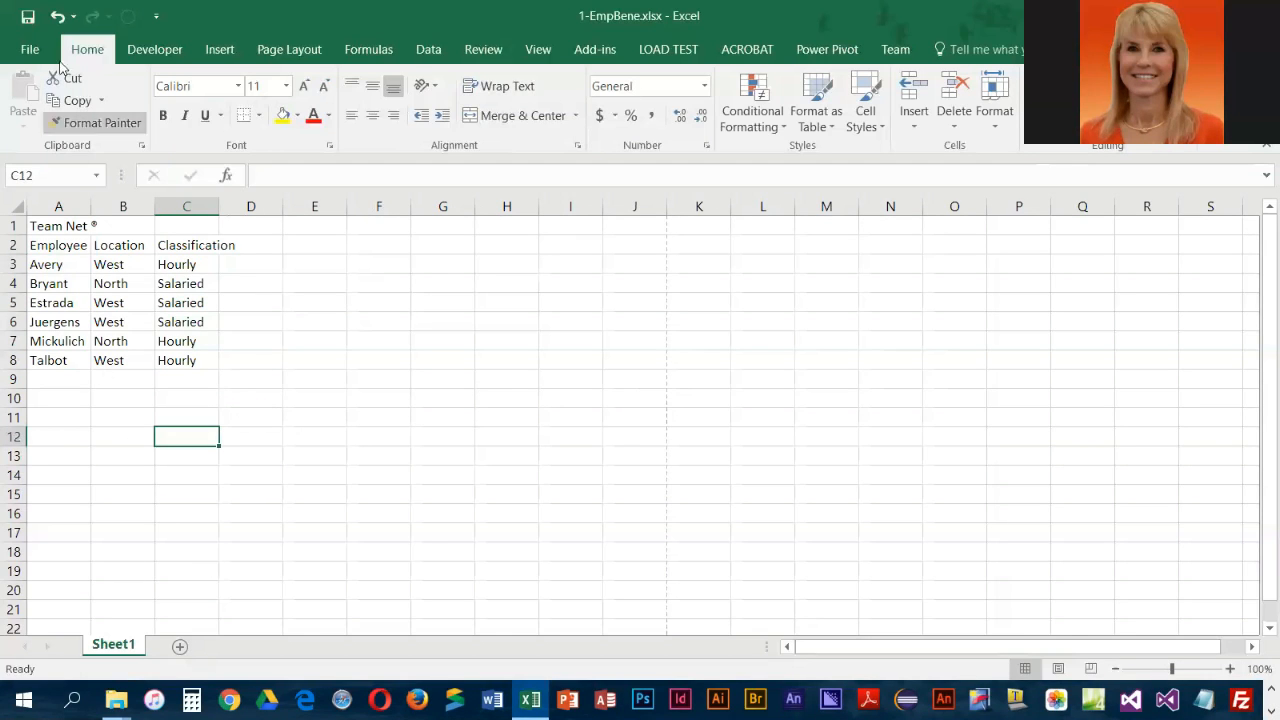
Save the workbook and open its file information page
left_click(30, 18)
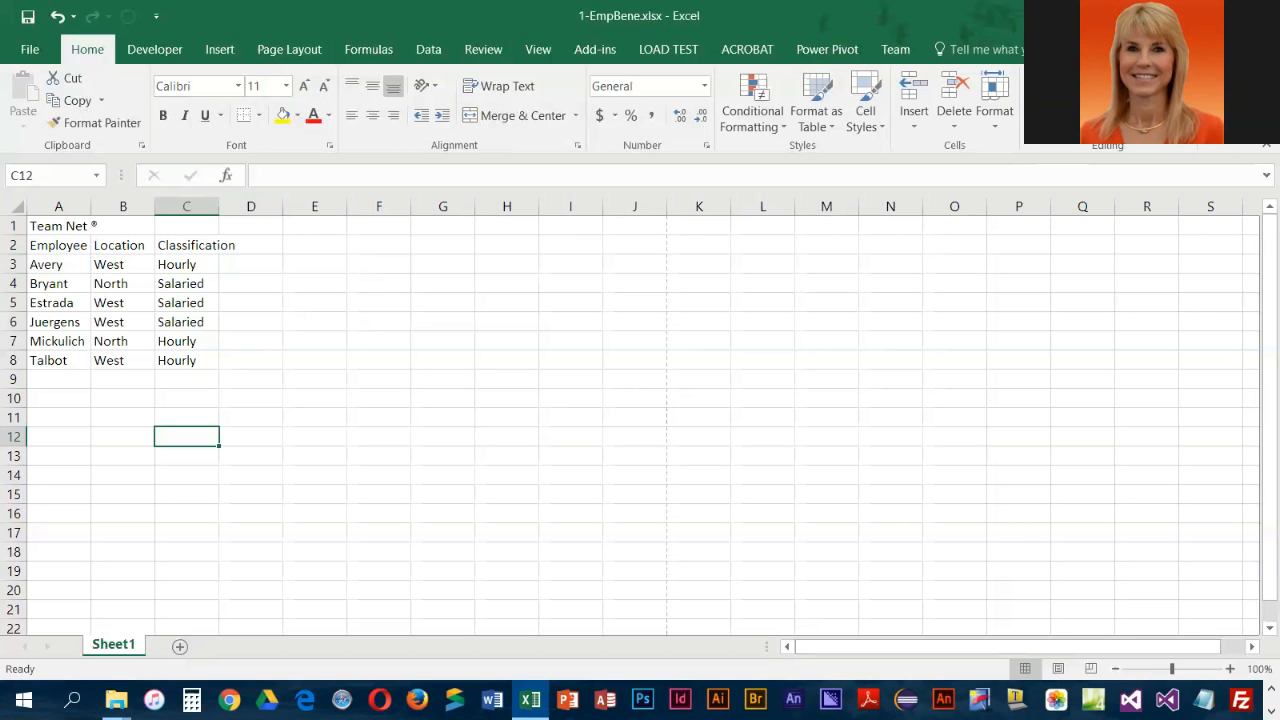
left_click(27, 52)
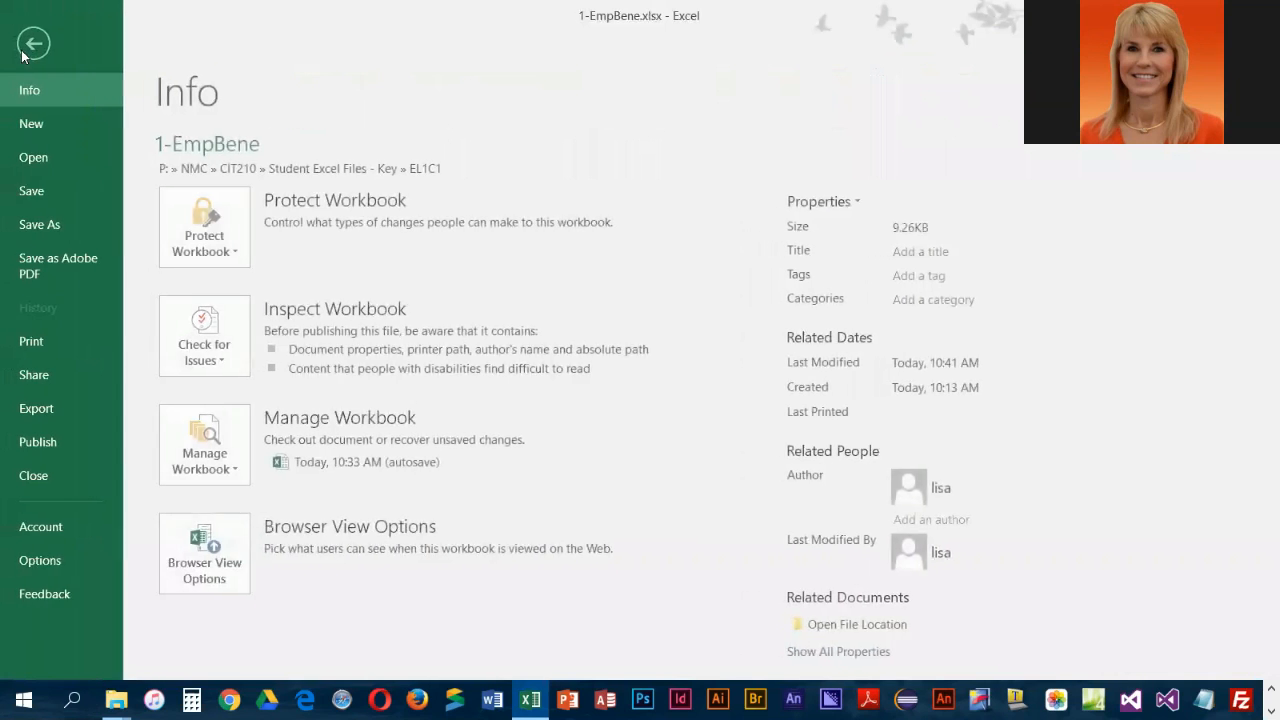